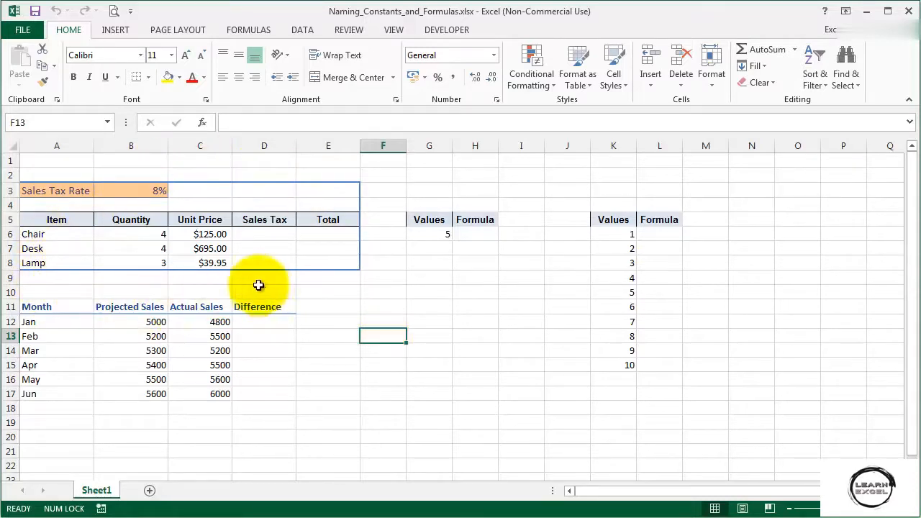
Enter a Sales Tax formula in D6 multiplying the chair's quantity, unit price and the Sales Tax Rate cell B3
click(25, 236)
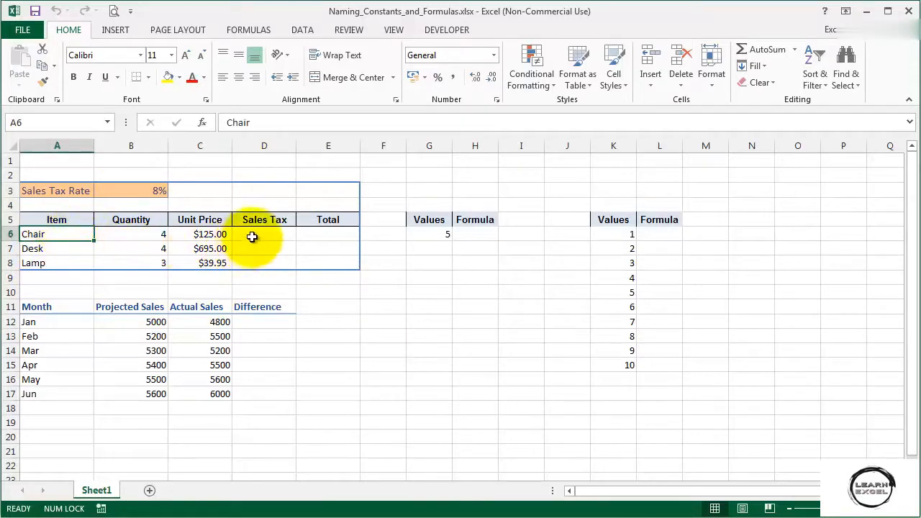
click(252, 236)
text(=)
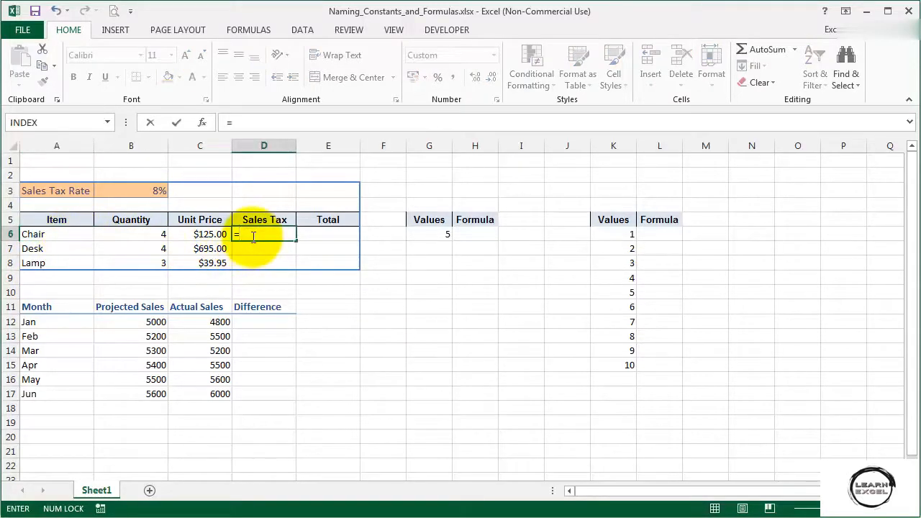
click(126, 237)
text(*)
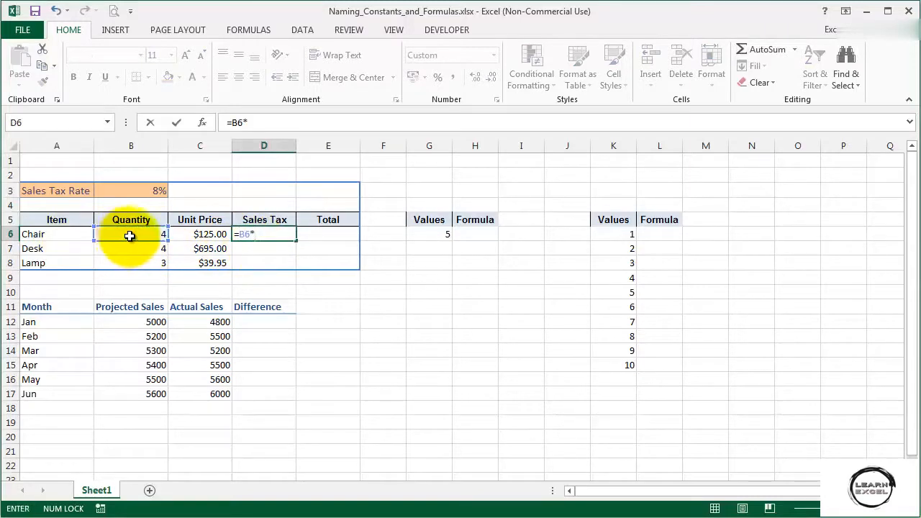
click(189, 236)
text(*)
click(128, 190)
key(Return)
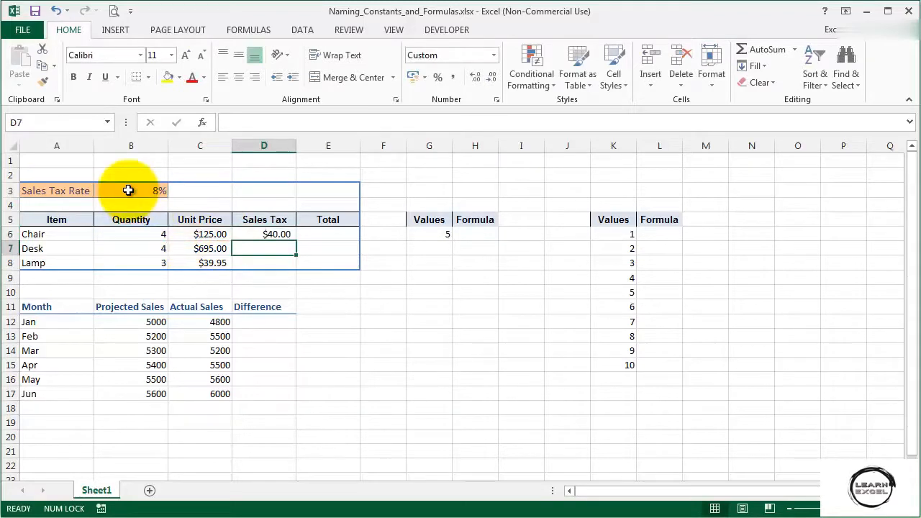
Define a workbook name SalesTax that refers to the constant 0.08 instead of cell B3
click(252, 231)
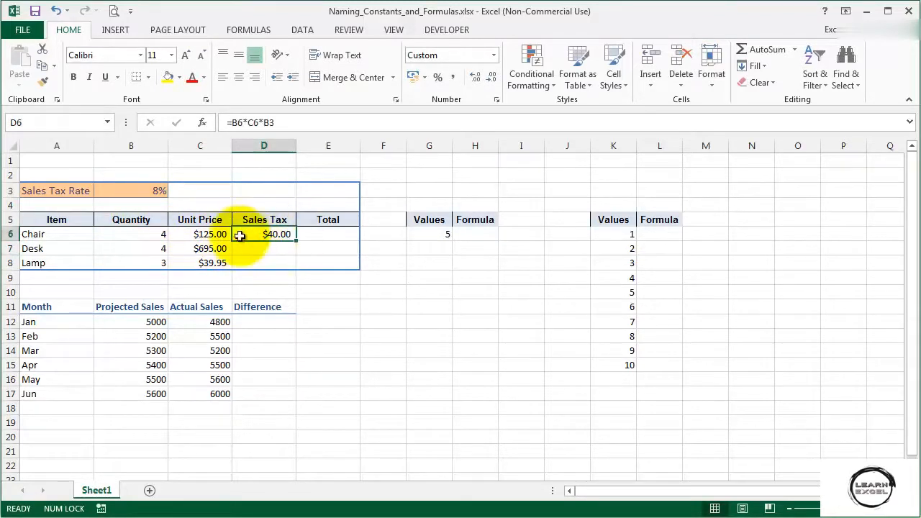
click(127, 190)
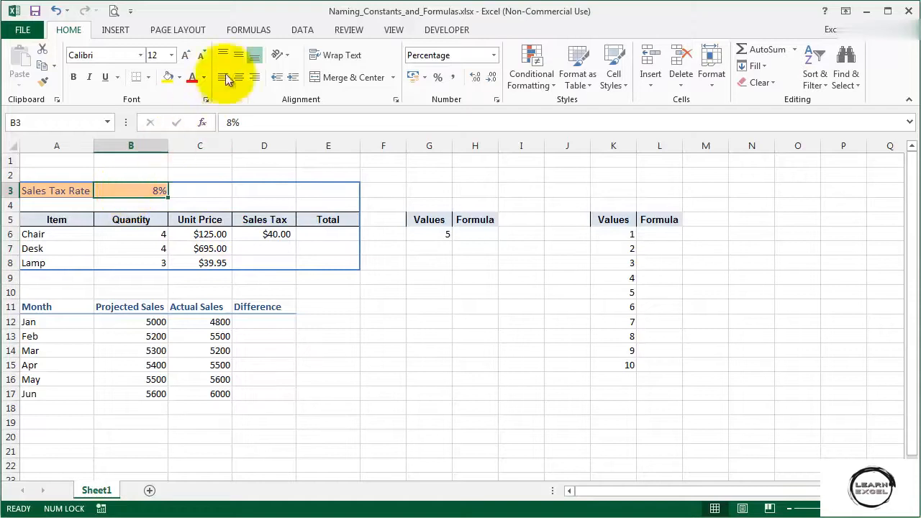
click(248, 30)
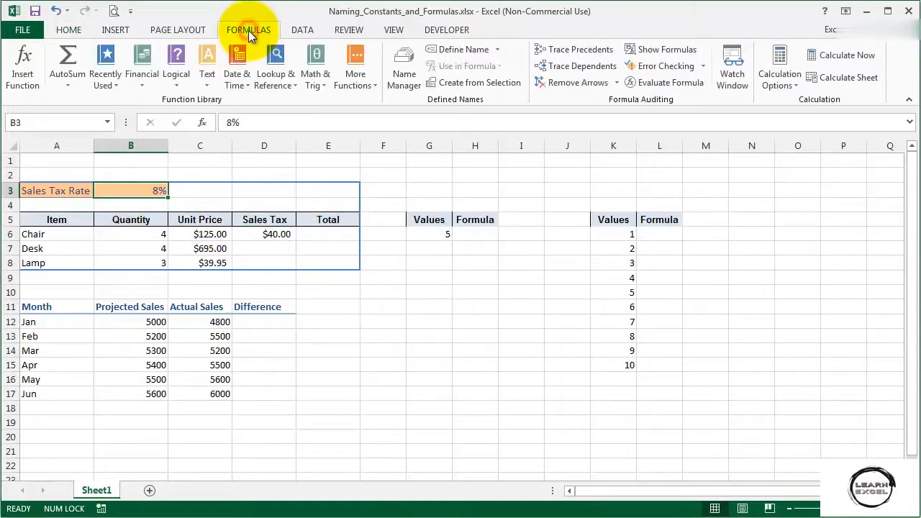
click(447, 52)
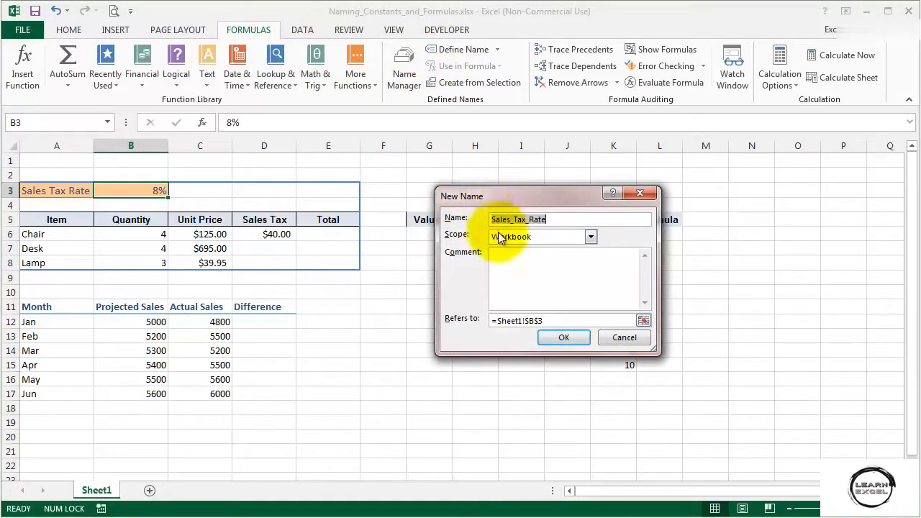
click(544, 225)
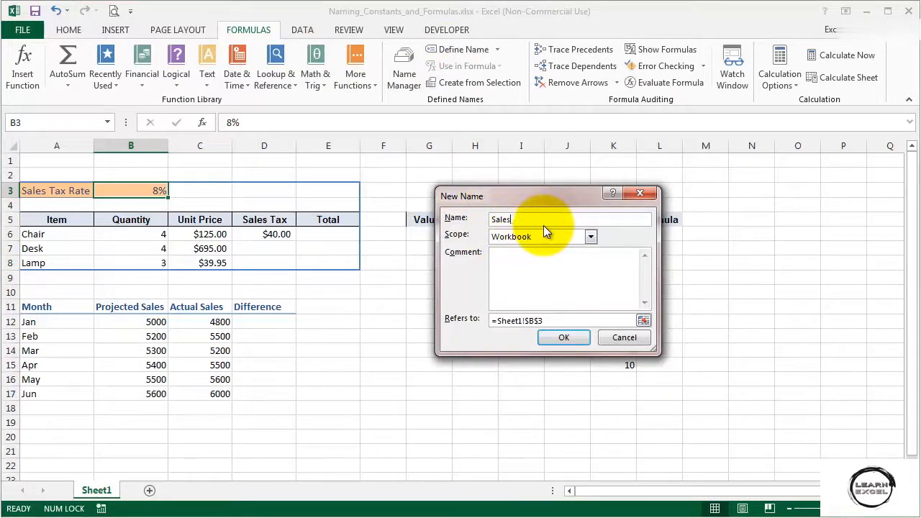
text(T)
click(589, 237)
click(589, 237)
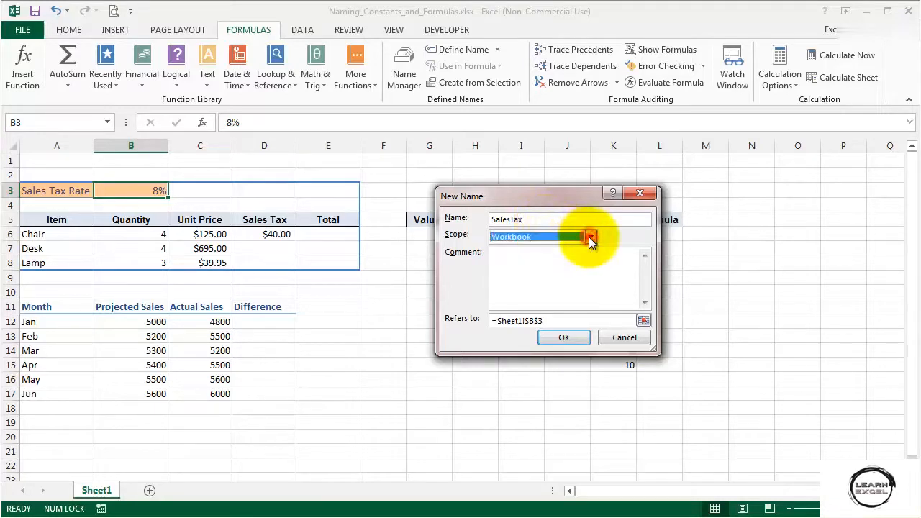
click(472, 321)
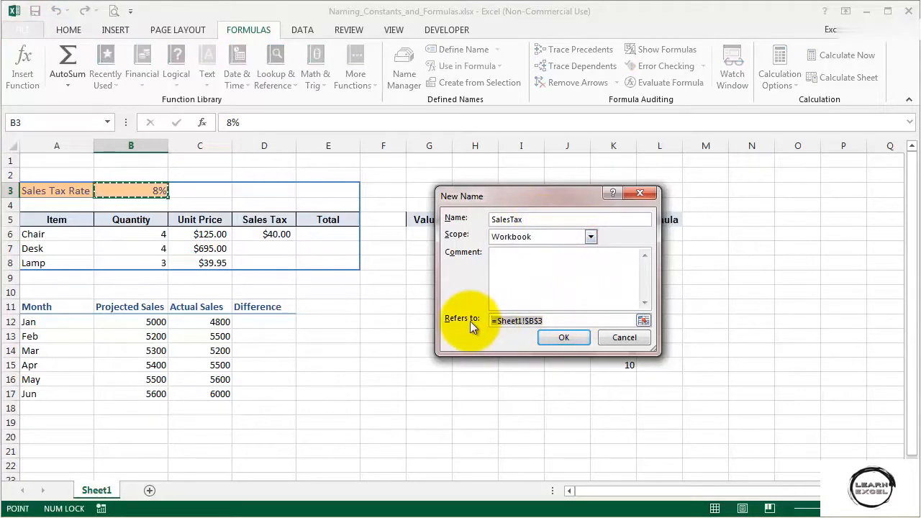
text(0.08)
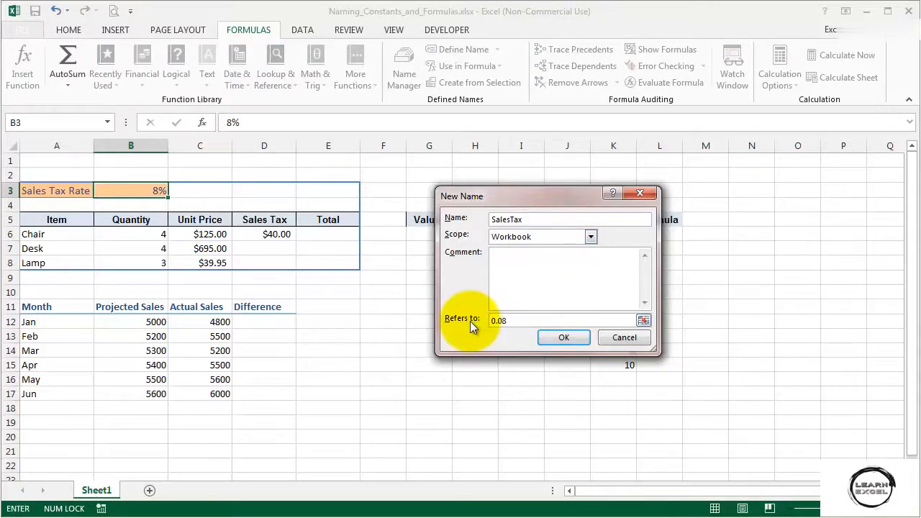
click(581, 338)
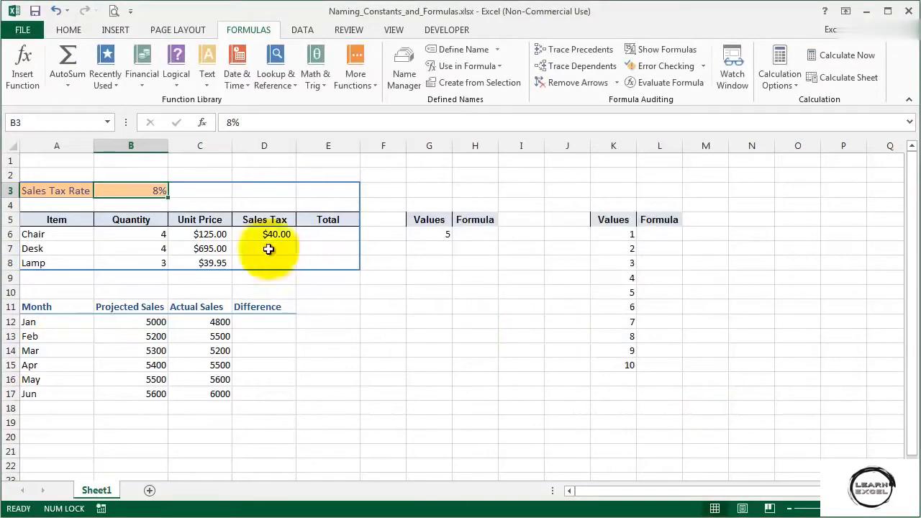
Check the defined names in the Name Box list and in the Name Manager
click(109, 123)
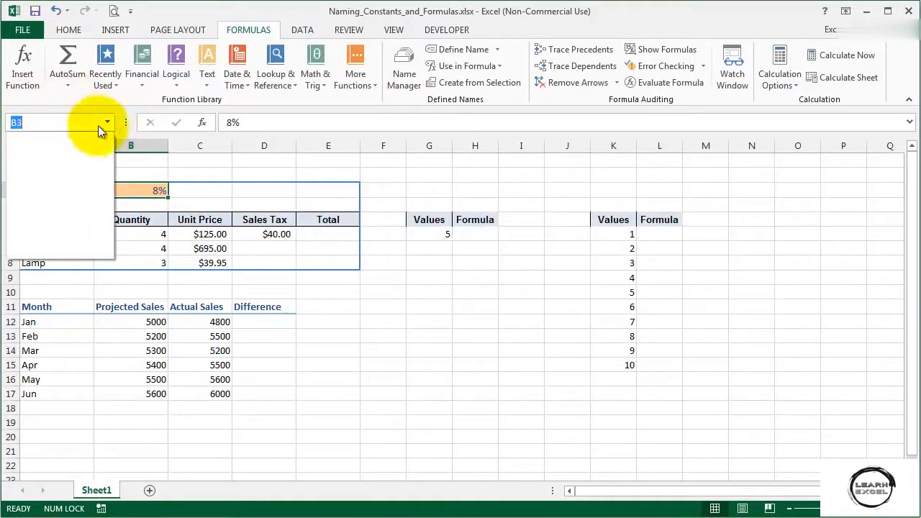
click(107, 123)
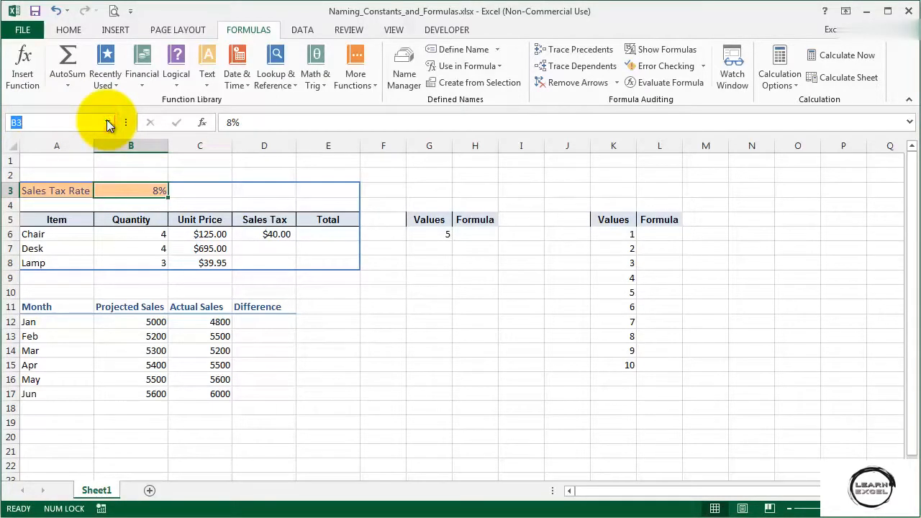
click(398, 81)
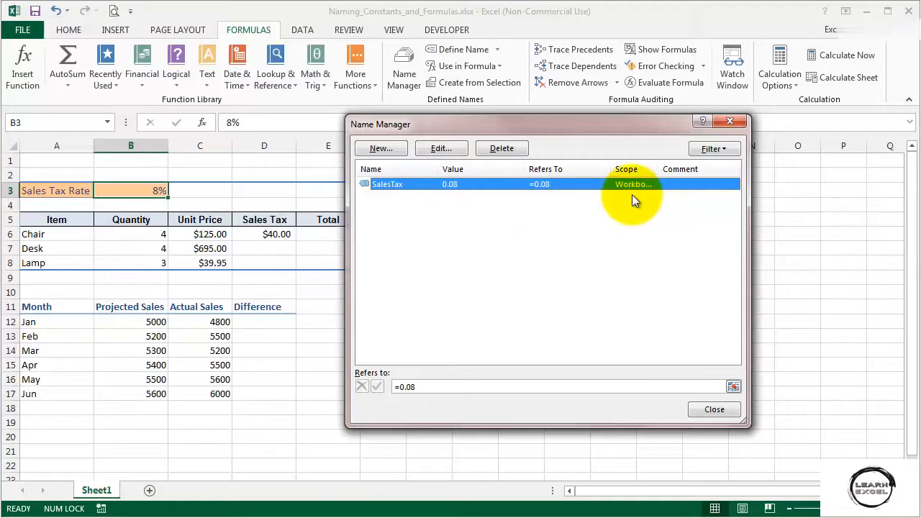
click(714, 409)
Replace B3 in D6's formula with the SalesTax name and fill the formula down through D8
click(252, 234)
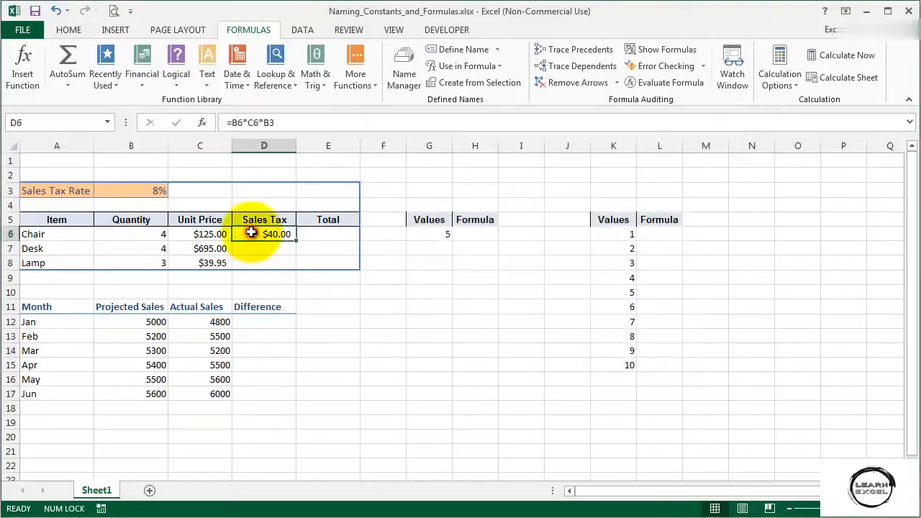
click(295, 121)
key(BackSpace)
key(BackSpace)
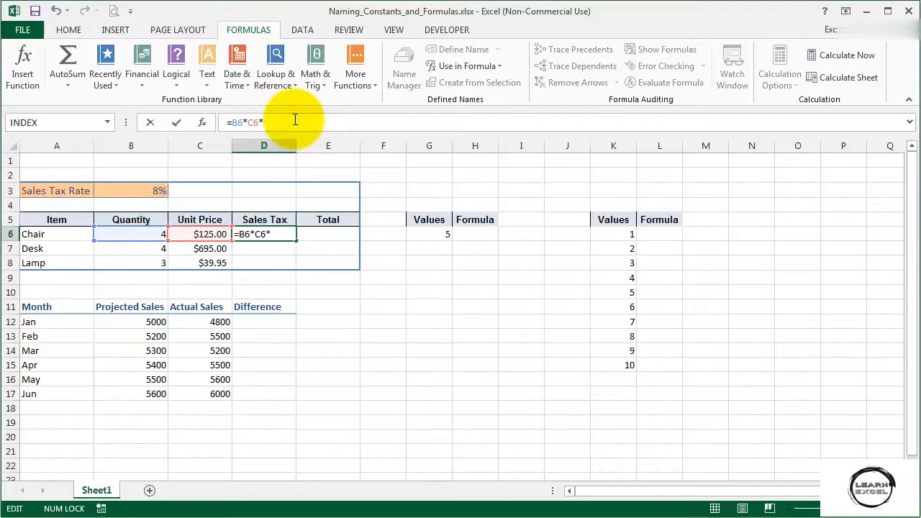
text(sa)
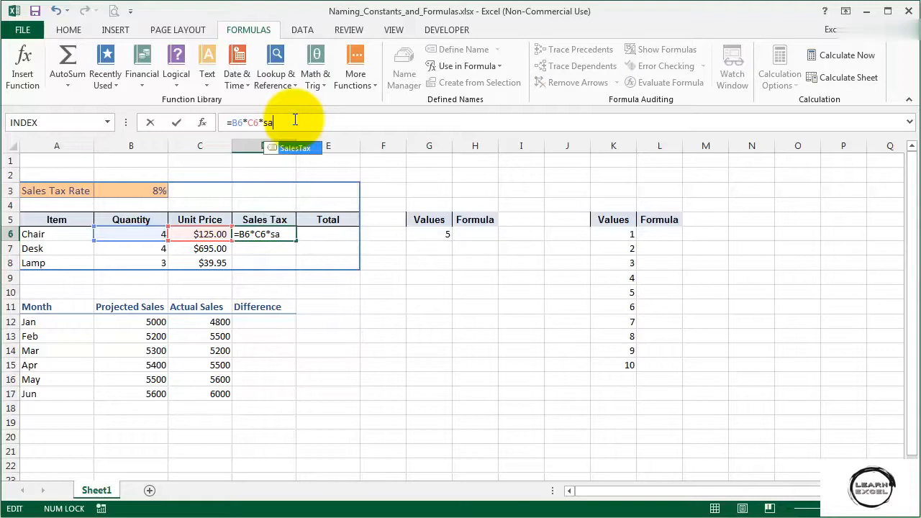
key(Tab)
key(Return)
key(Up)
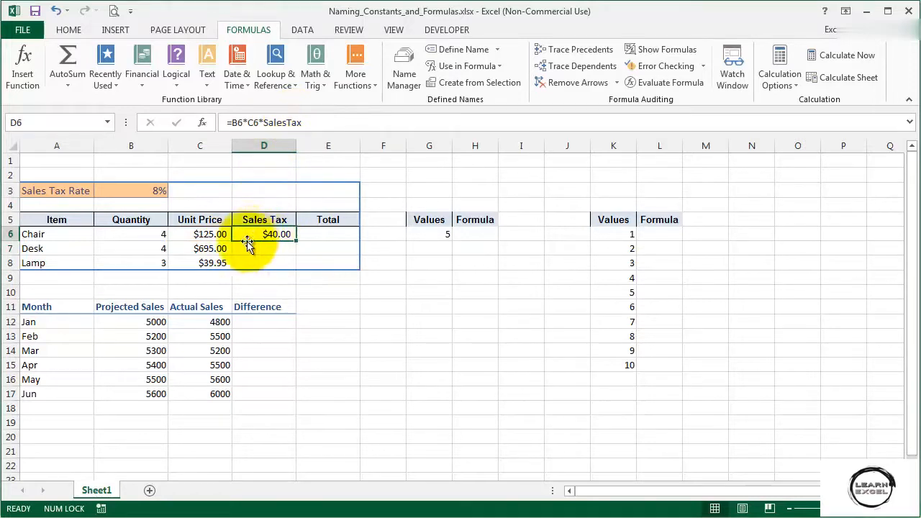
double_click(295, 242)
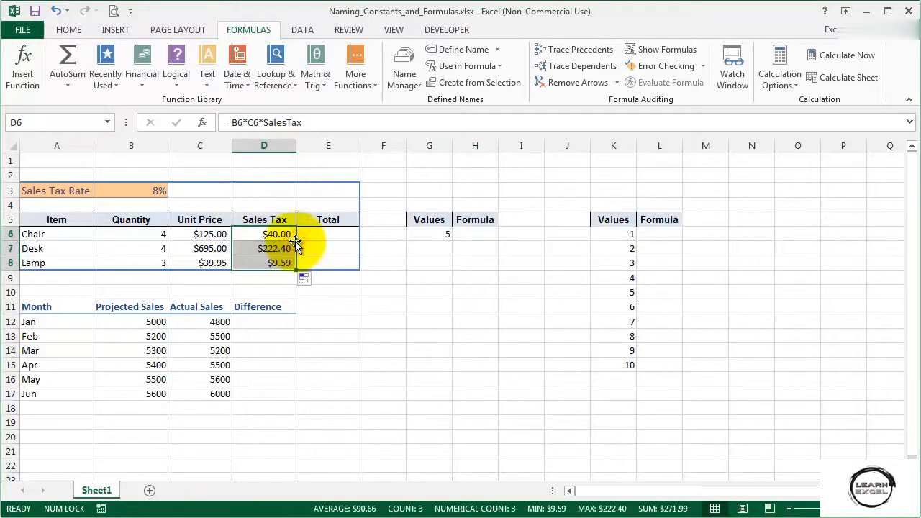
click(247, 250)
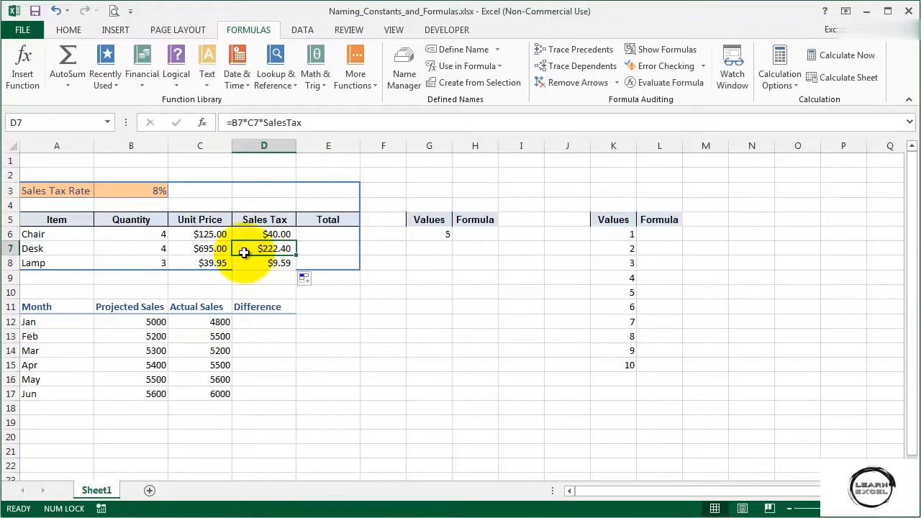
Define a workbook name Cube that refers to =Sheet1!$G$6^3
click(445, 51)
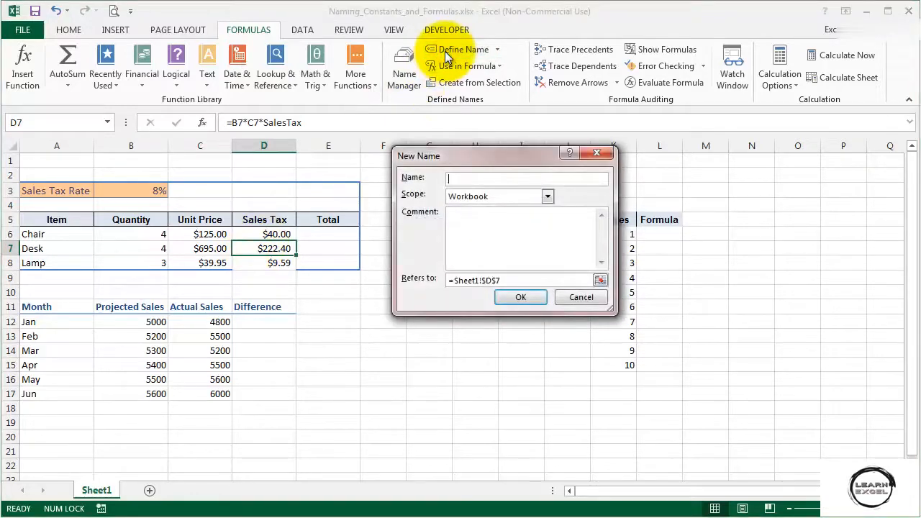
text(Cube)
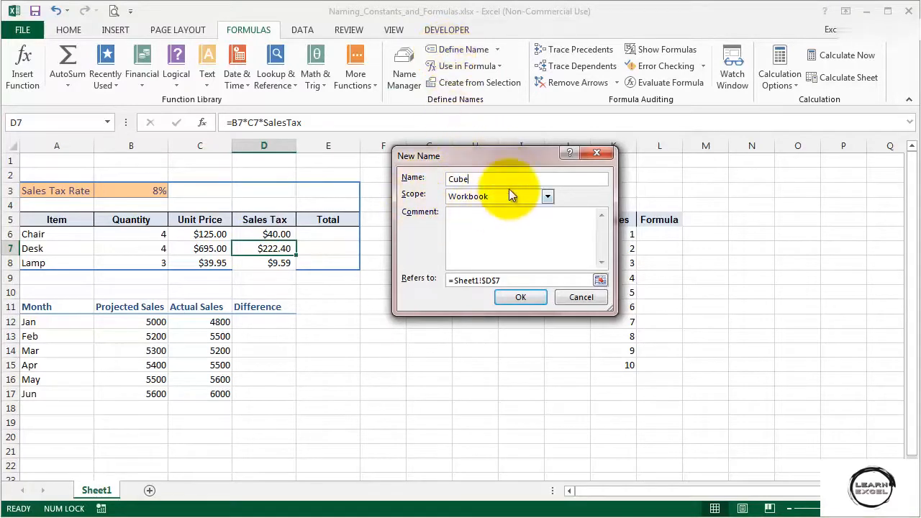
click(601, 280)
click(431, 234)
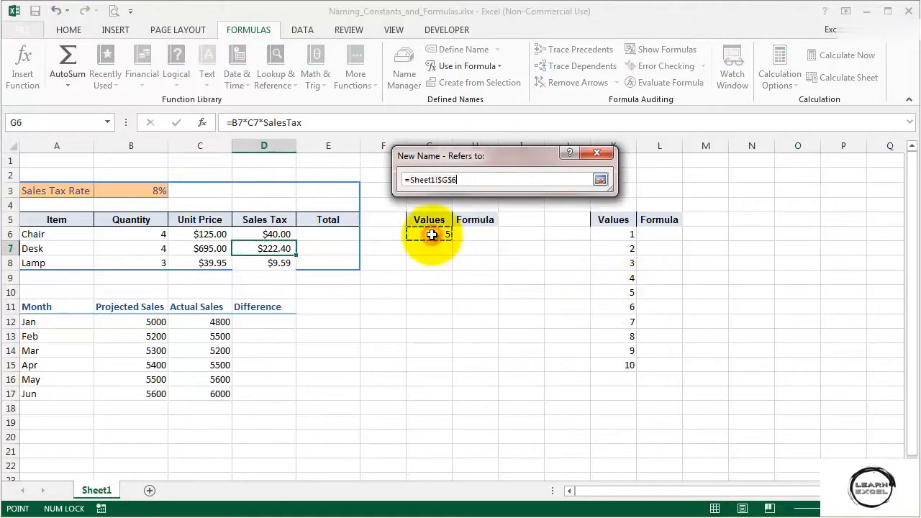
click(477, 177)
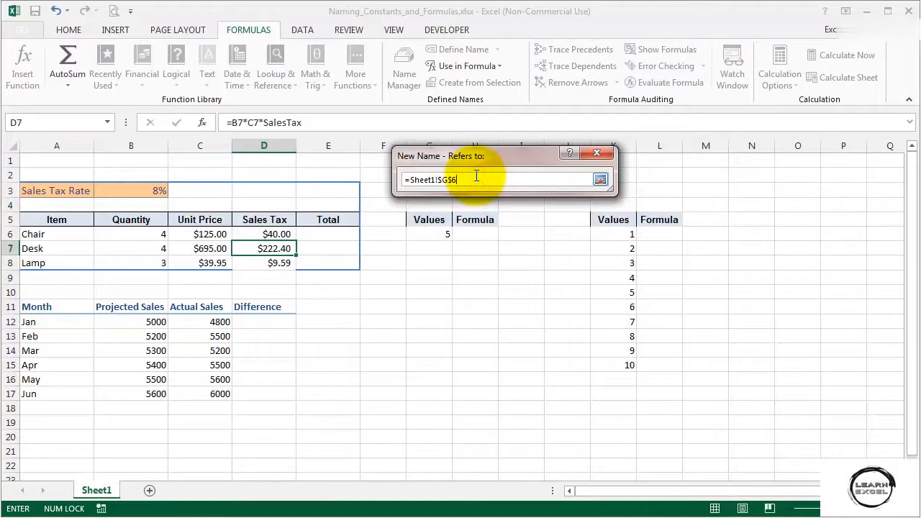
text(^3)
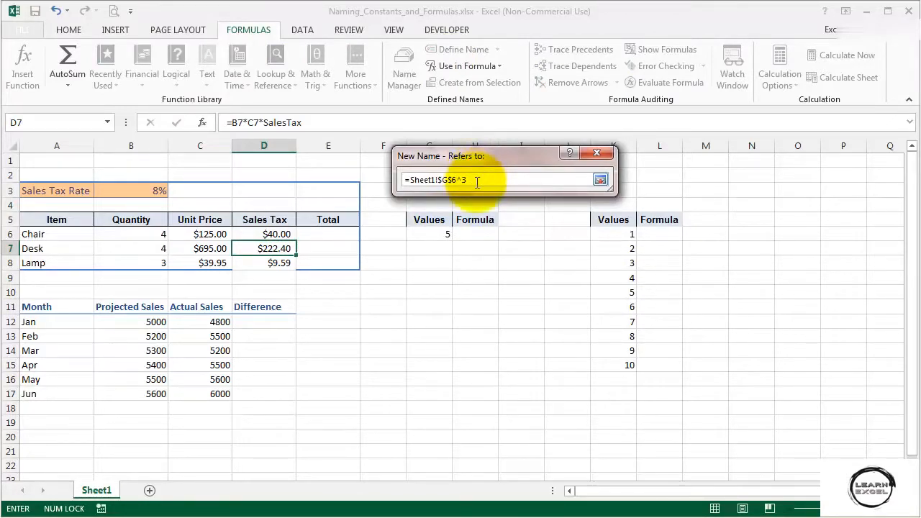
drag(463, 179, 494, 178)
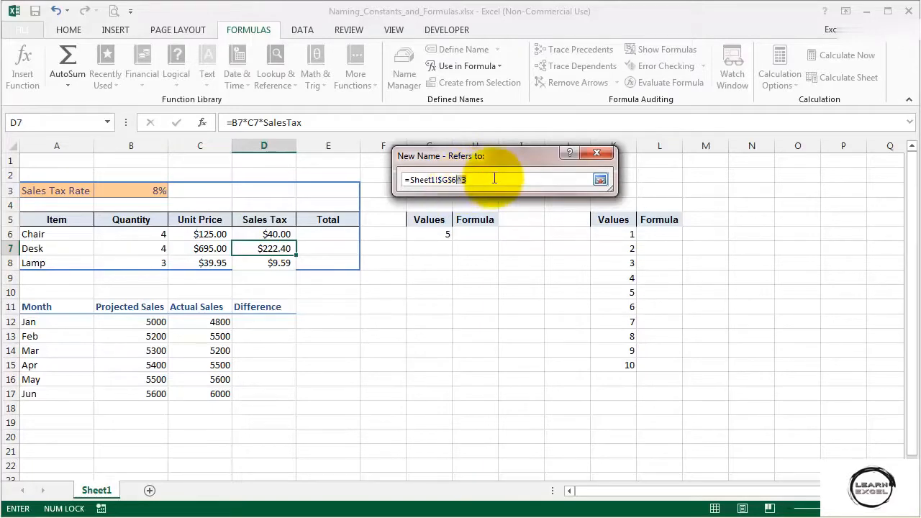
click(601, 179)
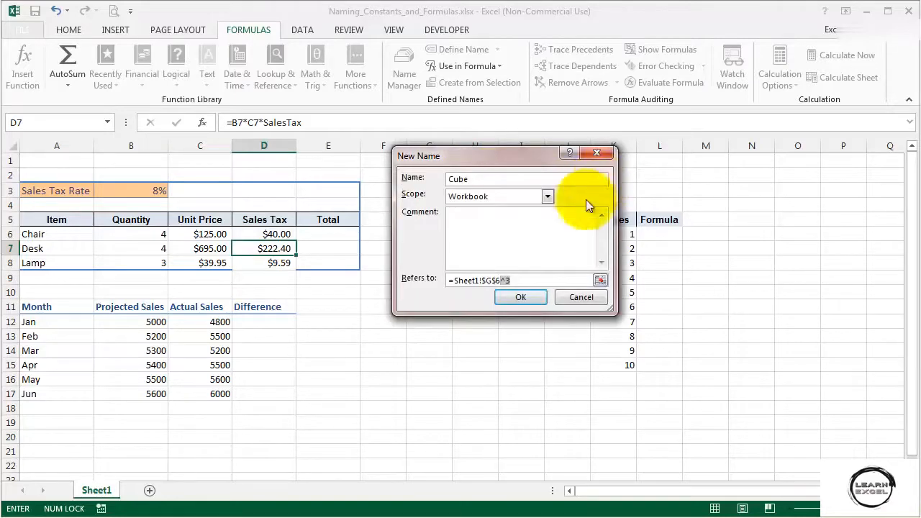
click(482, 281)
drag(482, 281, 502, 280)
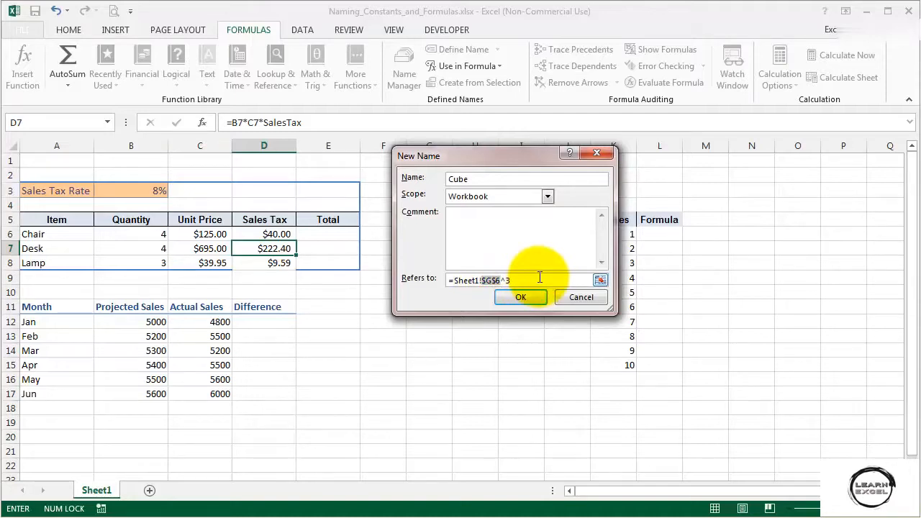
click(528, 296)
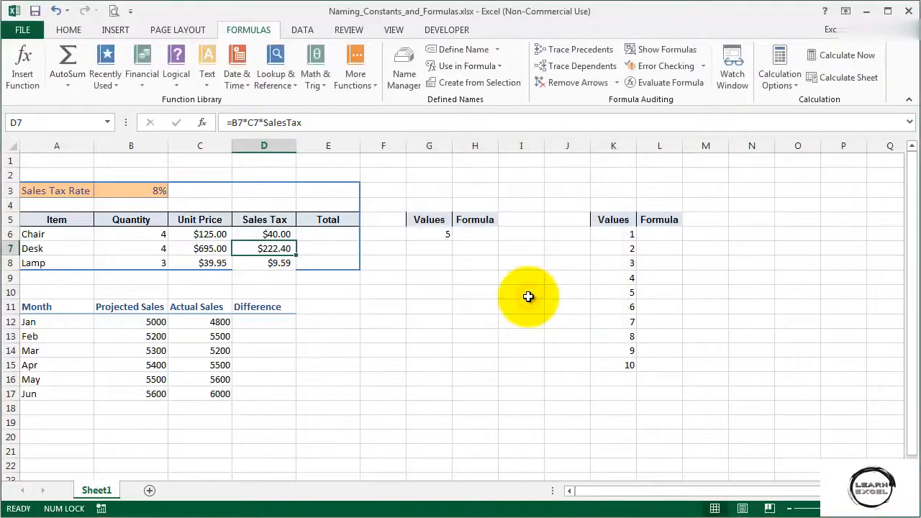
Review the new Cube name in the Name Box list and the Name Manager
click(107, 122)
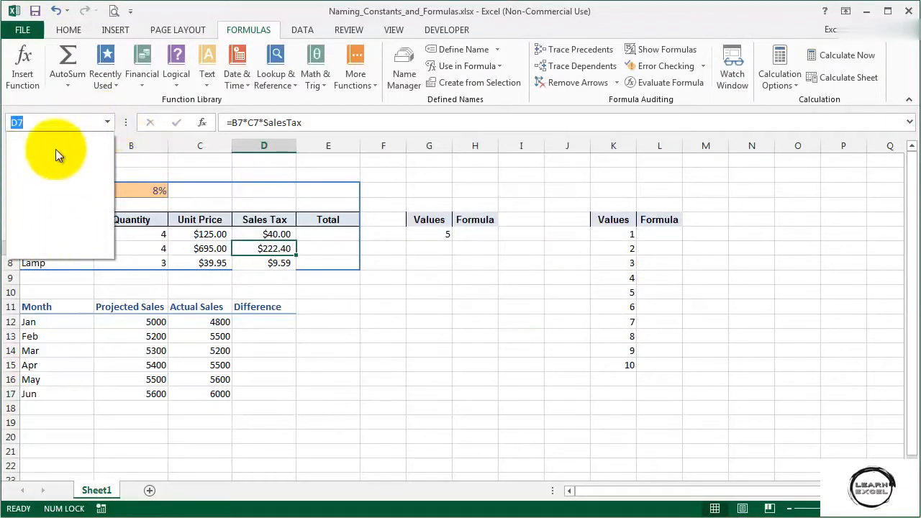
click(108, 123)
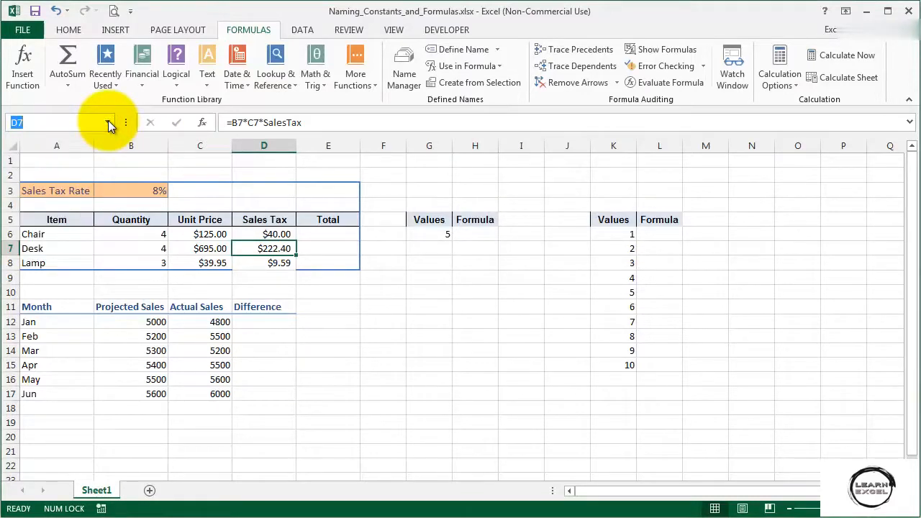
click(406, 78)
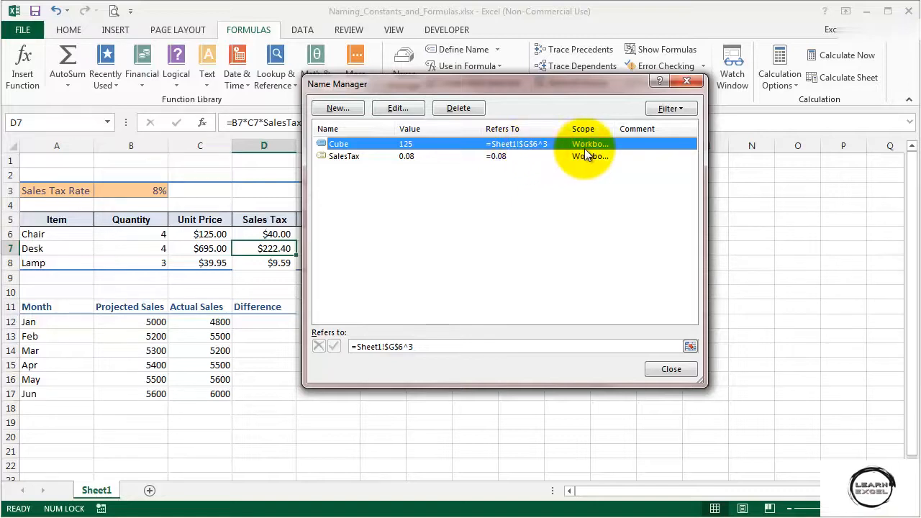
click(668, 371)
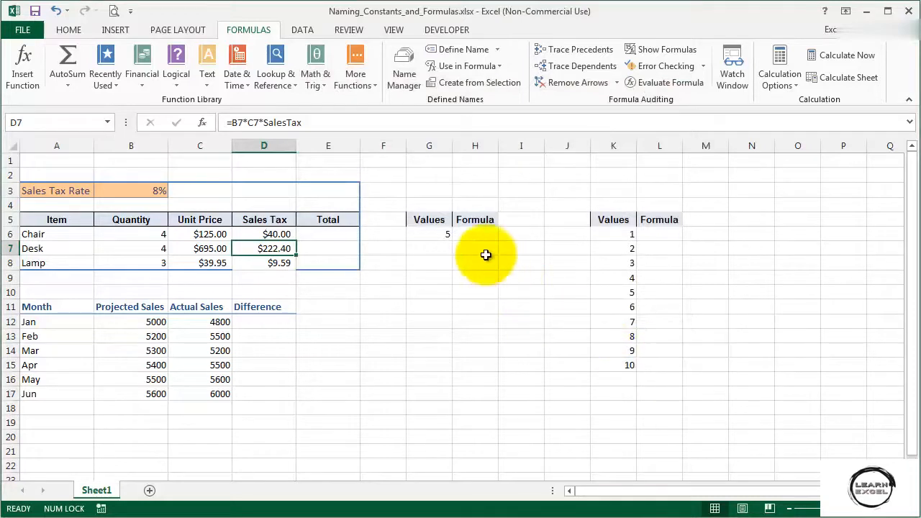
Enter the formula =10*Cube in H6 using the Cube name
click(476, 235)
text(=10)
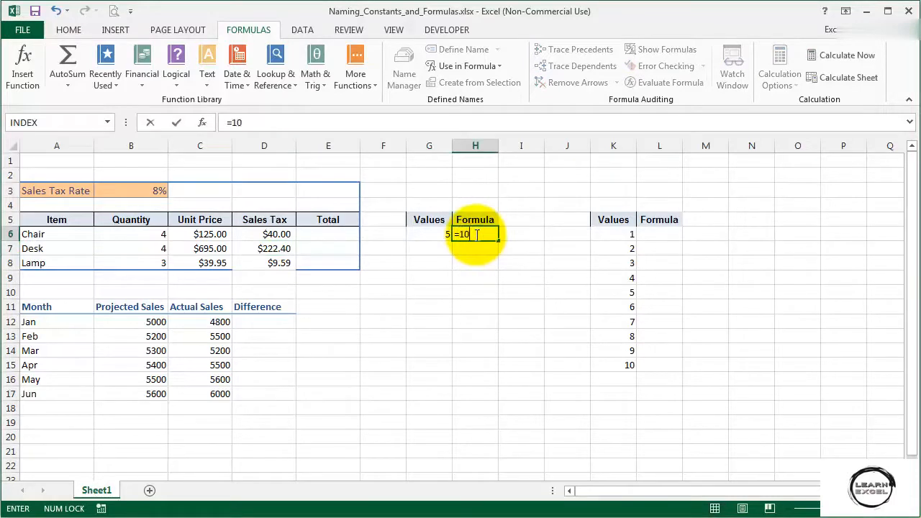
text(*C)
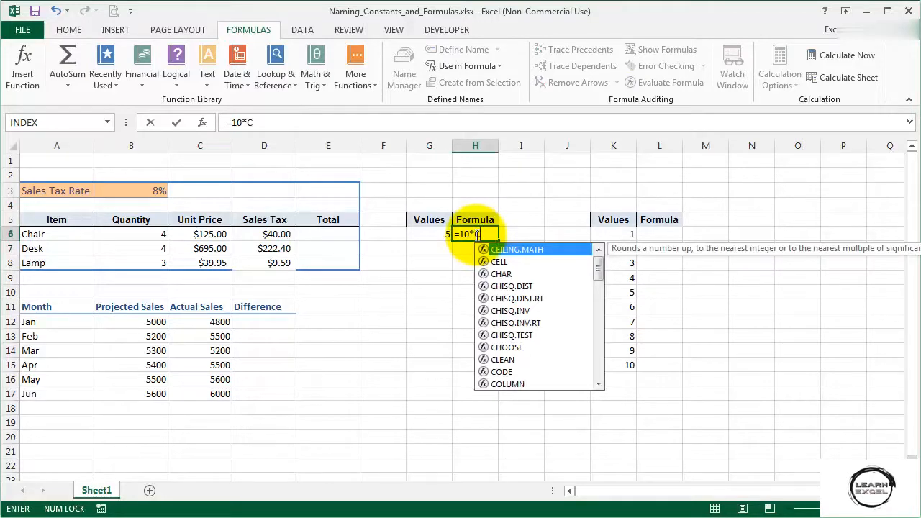
text(u)
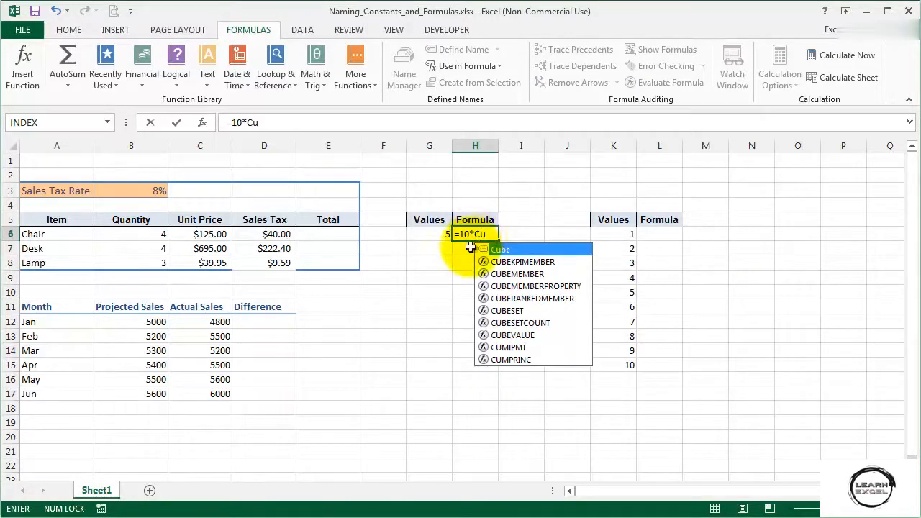
double_click(517, 246)
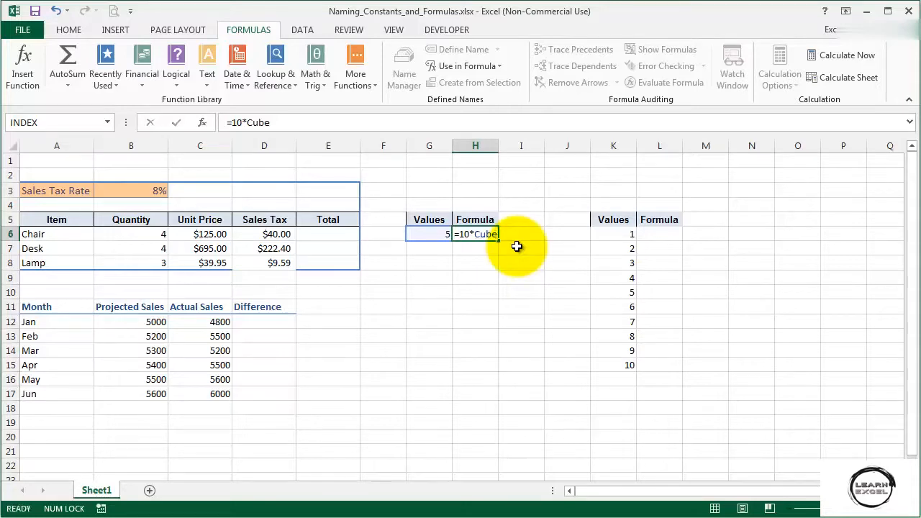
key(Return)
key(Up)
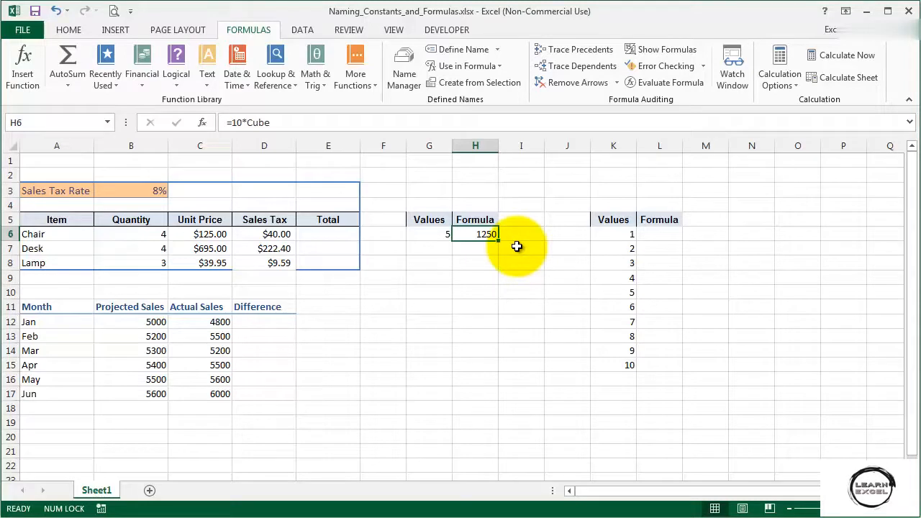
Change the value in G6 to 4
click(431, 234)
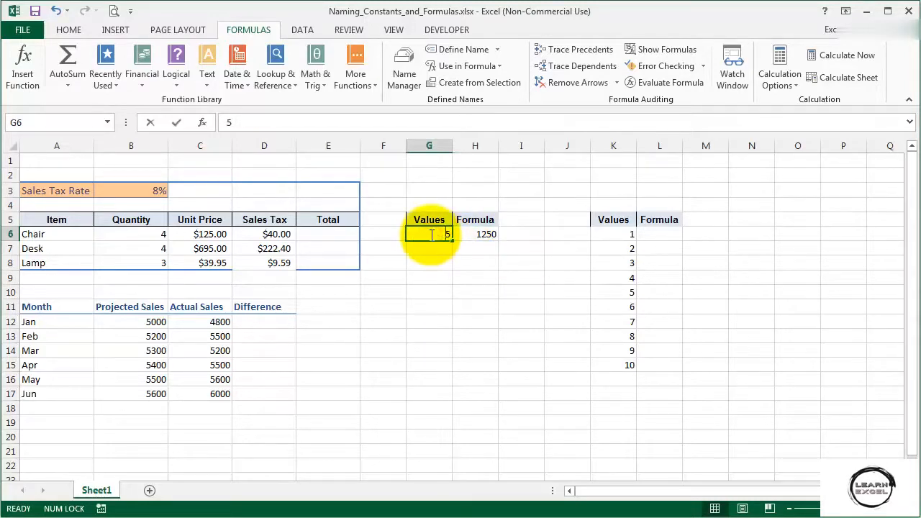
text(4)
key(Return)
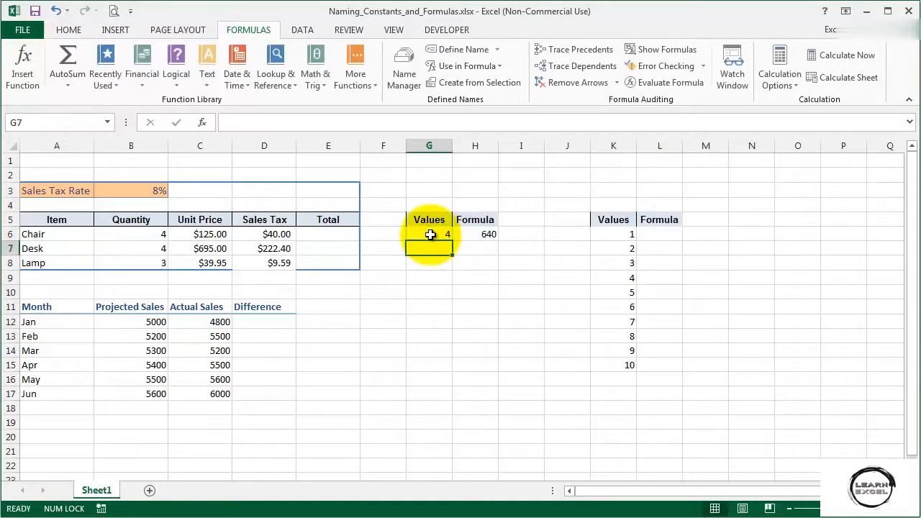
click(430, 234)
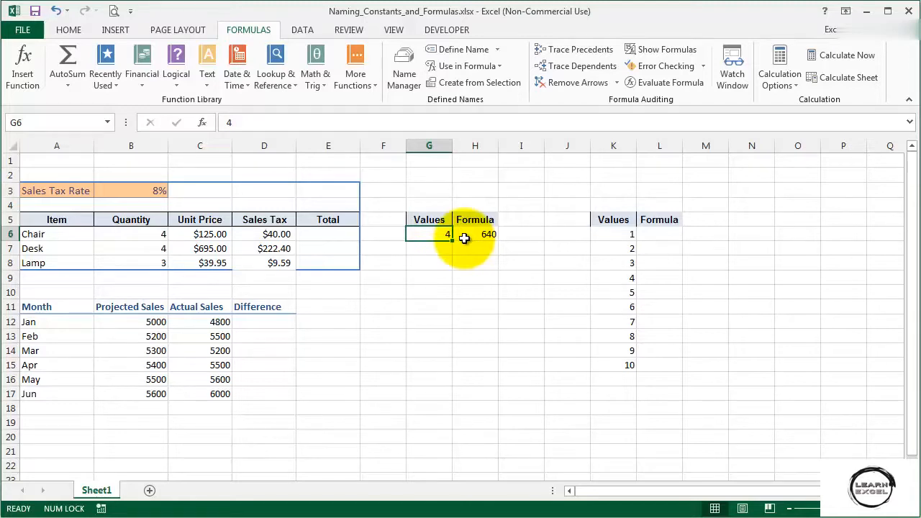
With L6 active, define a workbook name Square that refers to the relative formula =Sheet1!K6^2
click(644, 235)
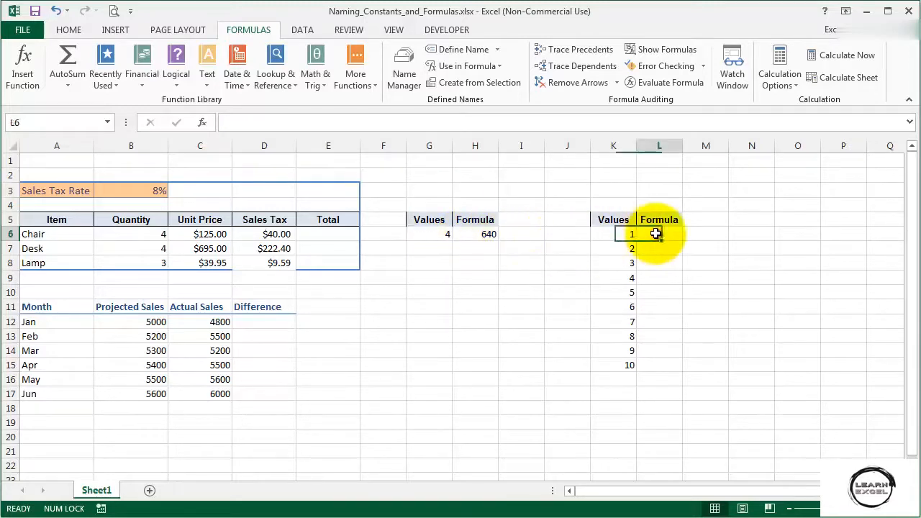
click(463, 51)
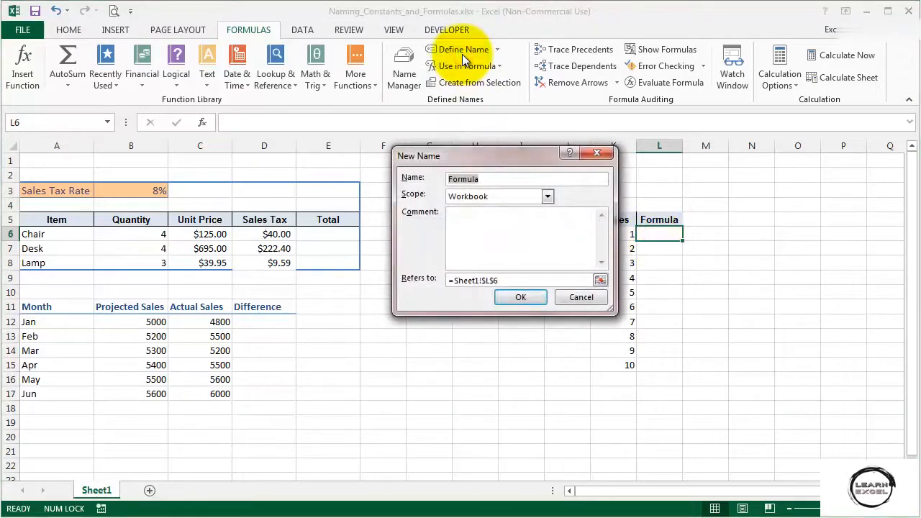
text(Square)
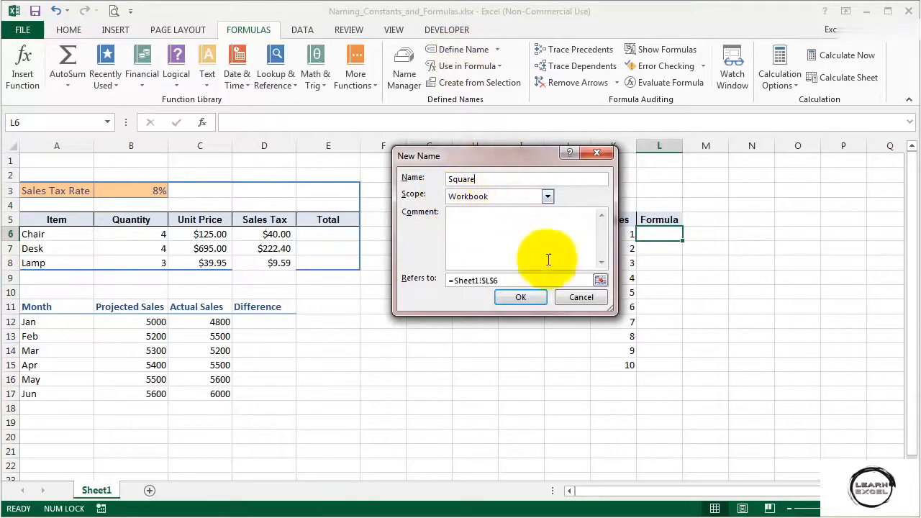
click(599, 280)
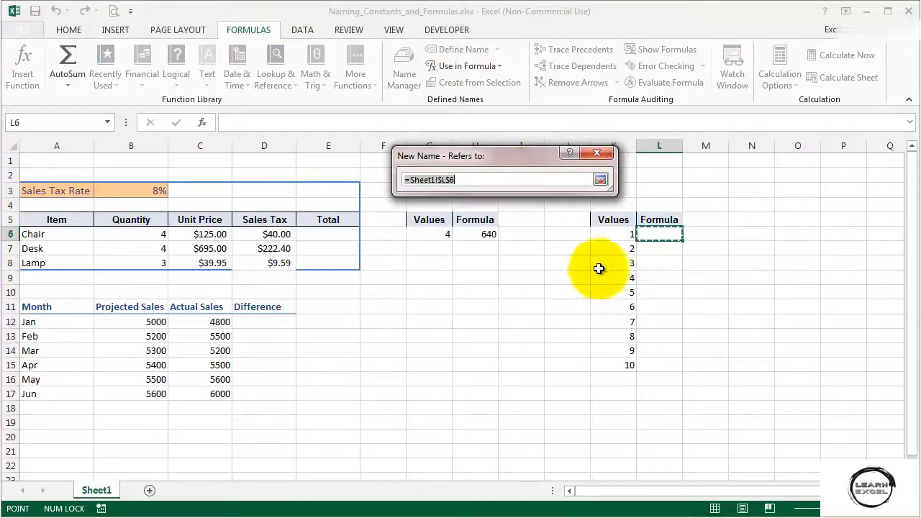
click(608, 233)
key(Return)
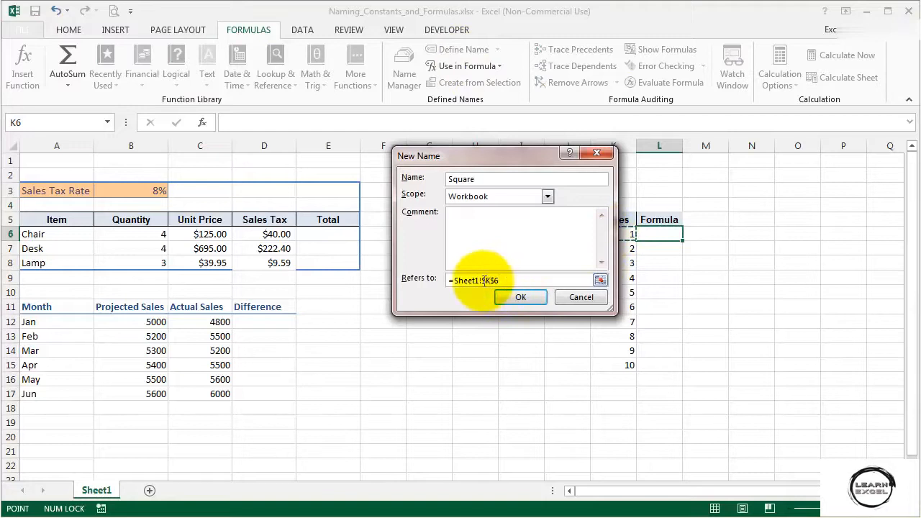
drag(482, 281, 505, 281)
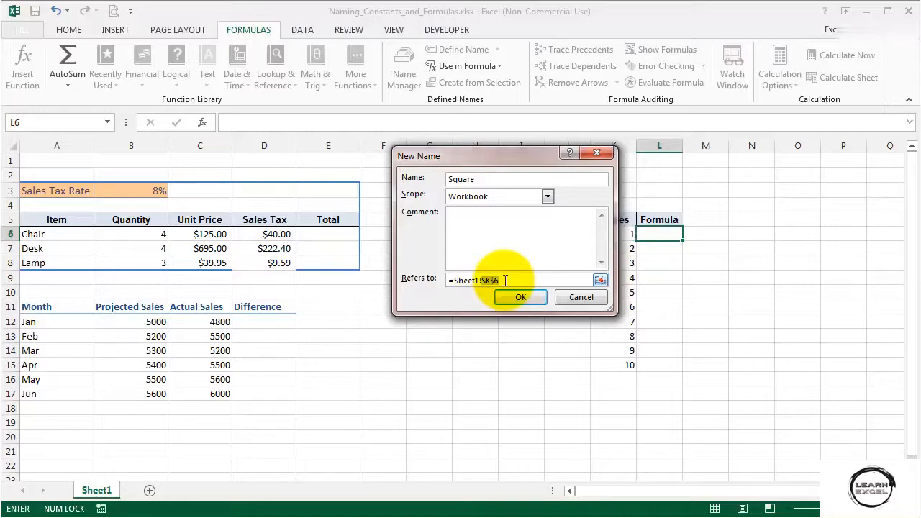
key(F4)
key(F4)
key(End)
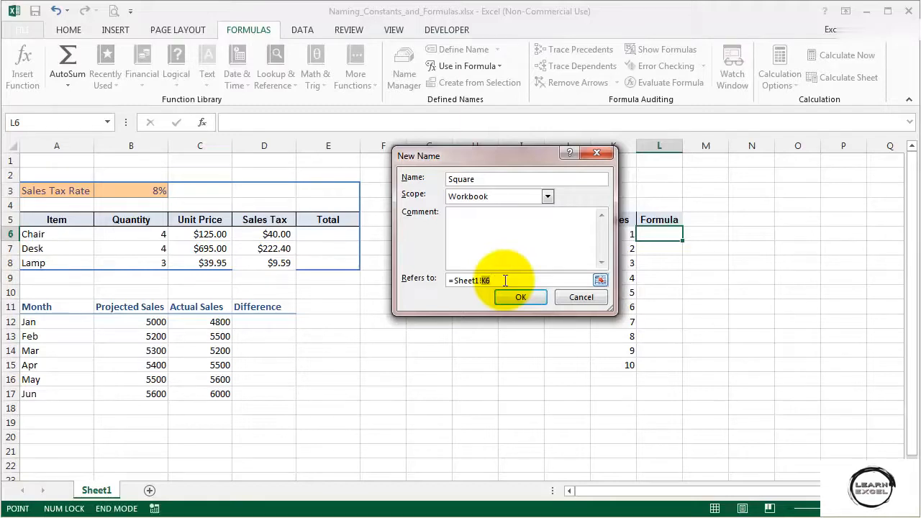
text(^2)
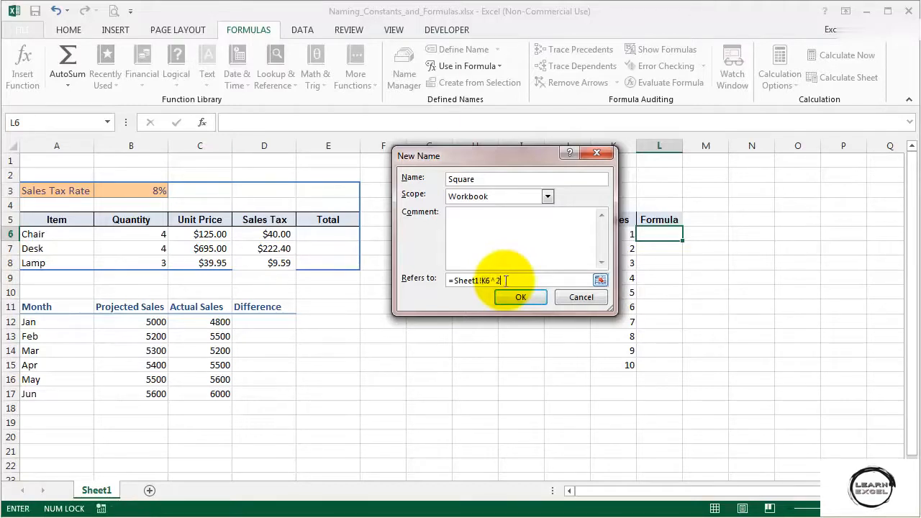
click(513, 297)
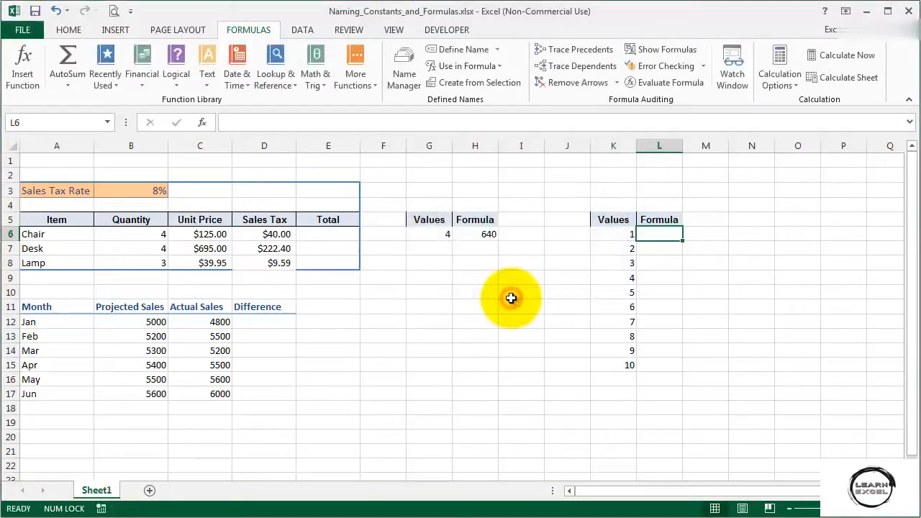
Inspect the Square name's reference in the Name Manager with L6, L7 and L11 active in turn
click(405, 83)
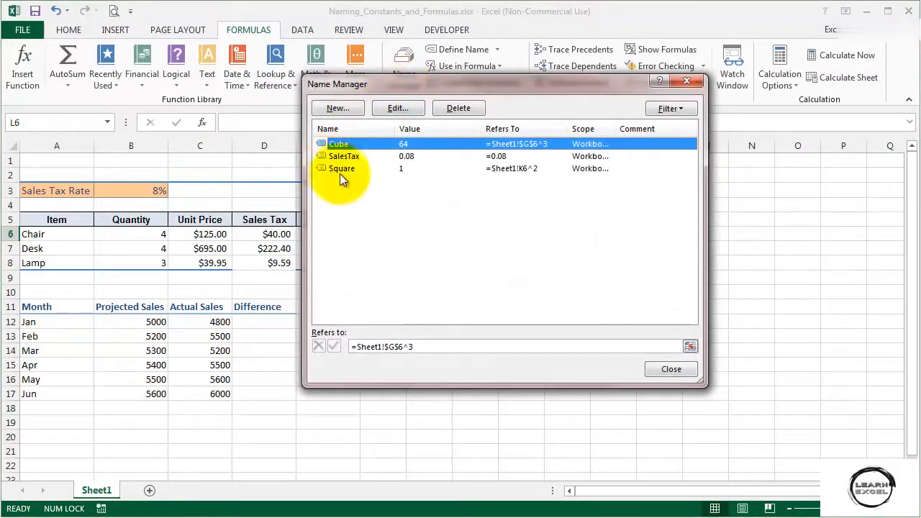
click(345, 168)
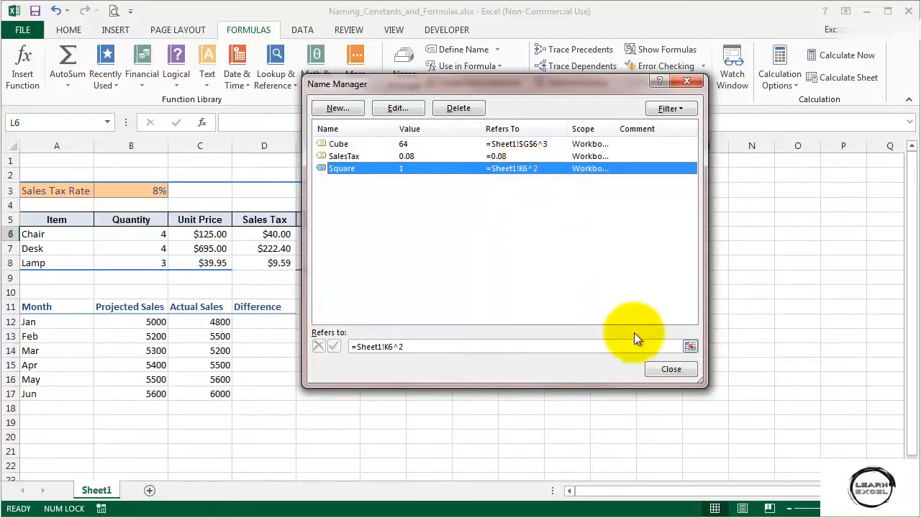
click(656, 369)
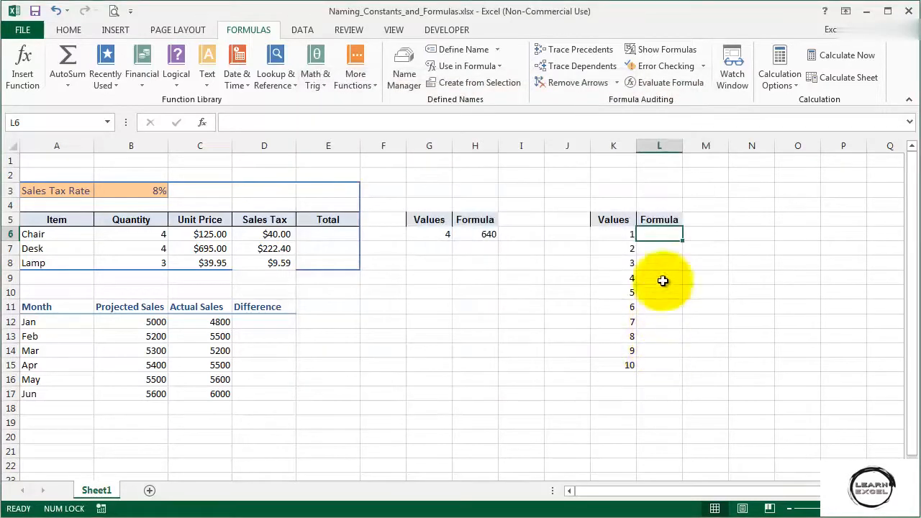
click(662, 250)
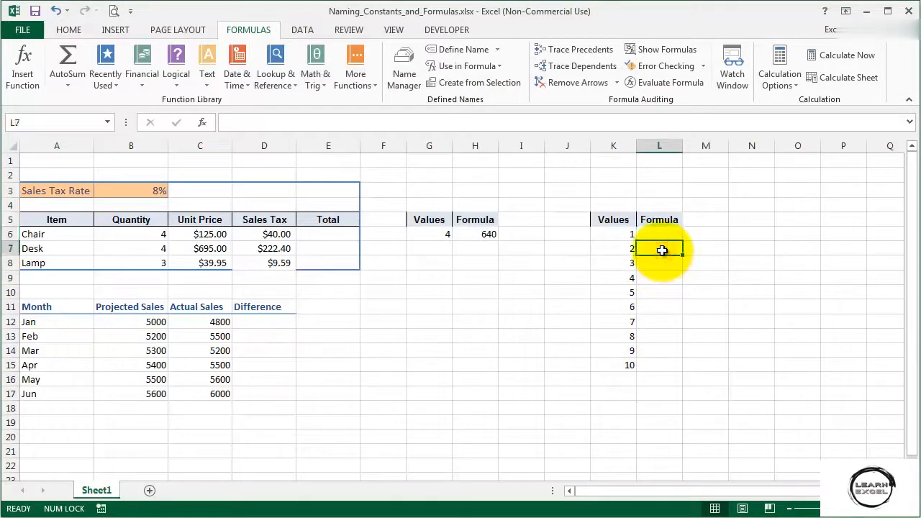
click(401, 80)
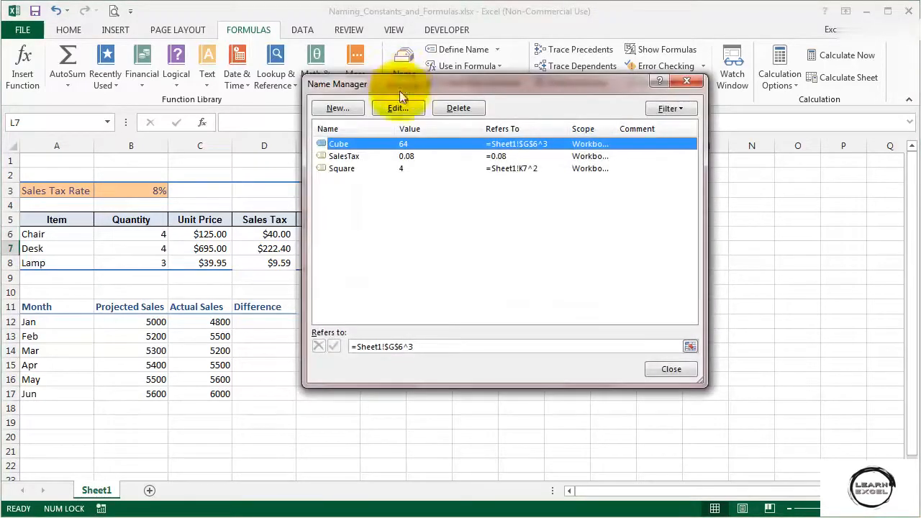
click(369, 169)
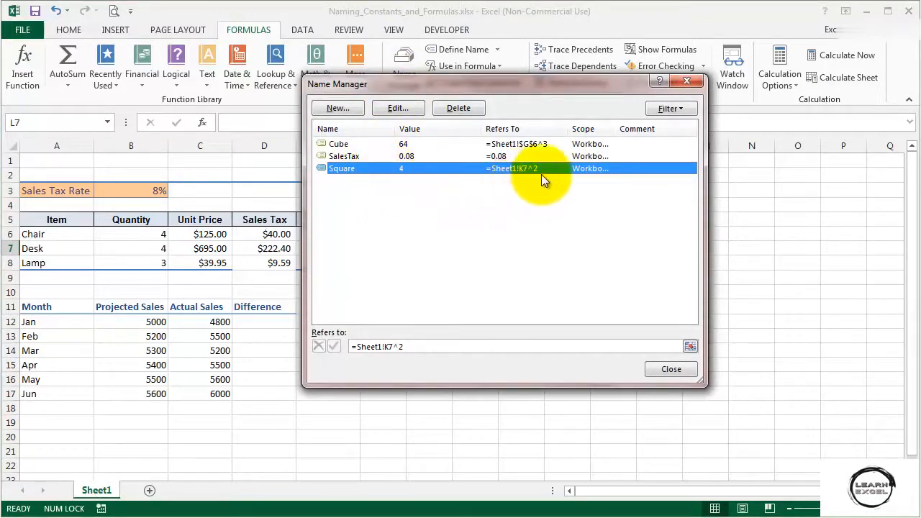
drag(553, 90, 399, 101)
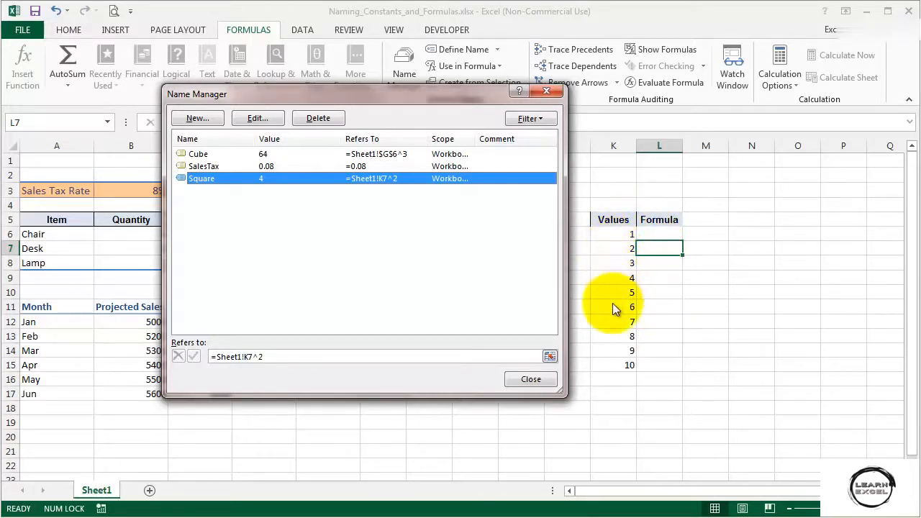
click(531, 379)
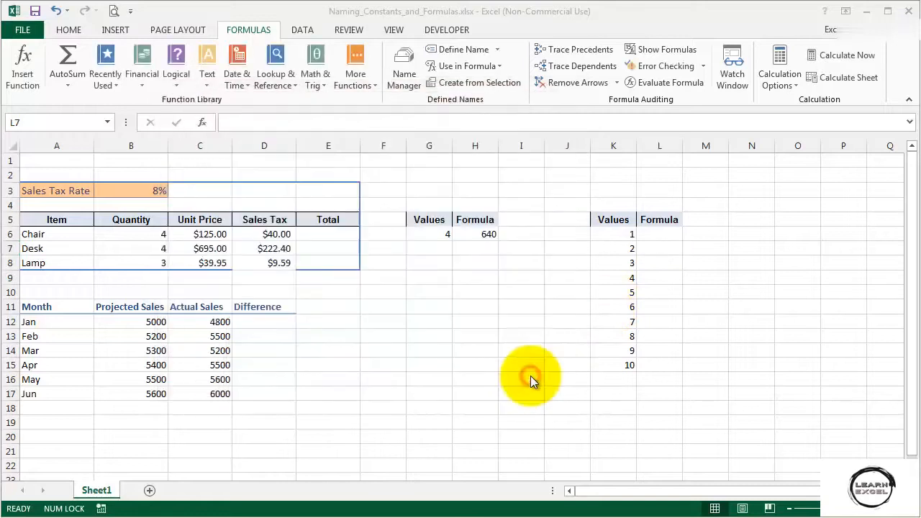
click(654, 306)
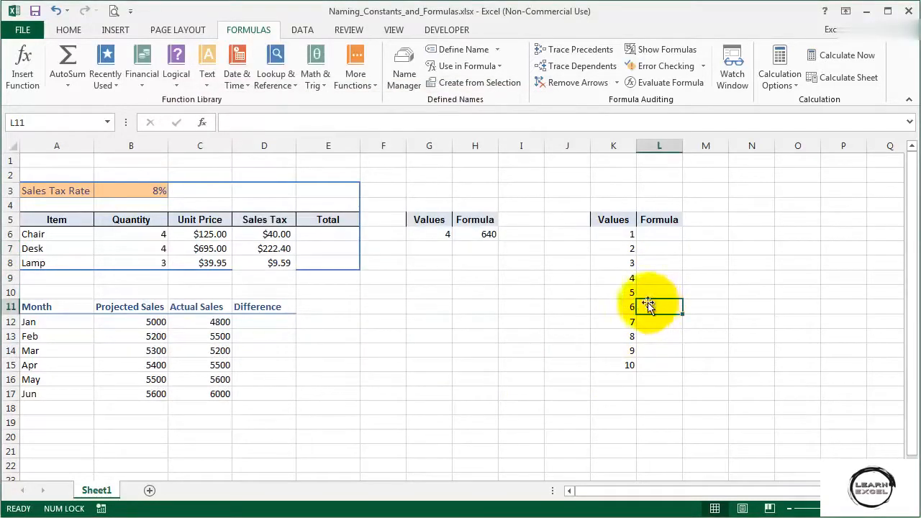
click(403, 74)
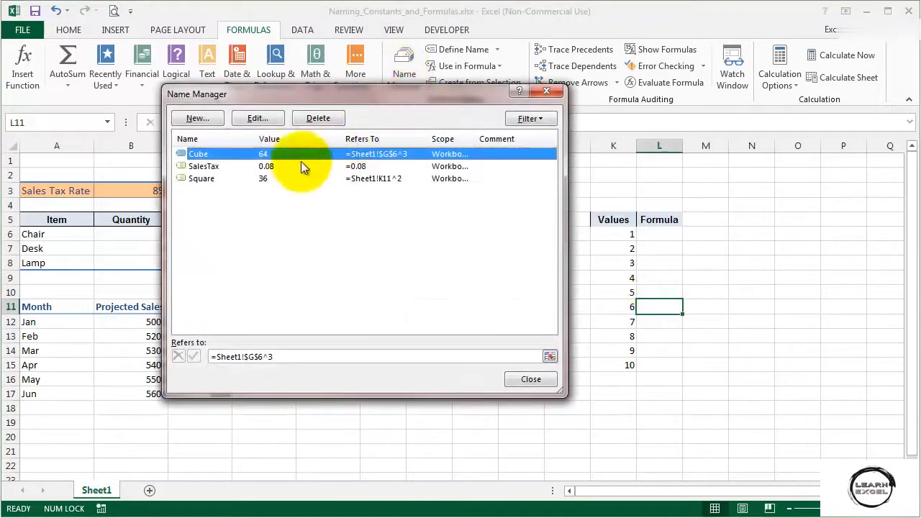
click(227, 180)
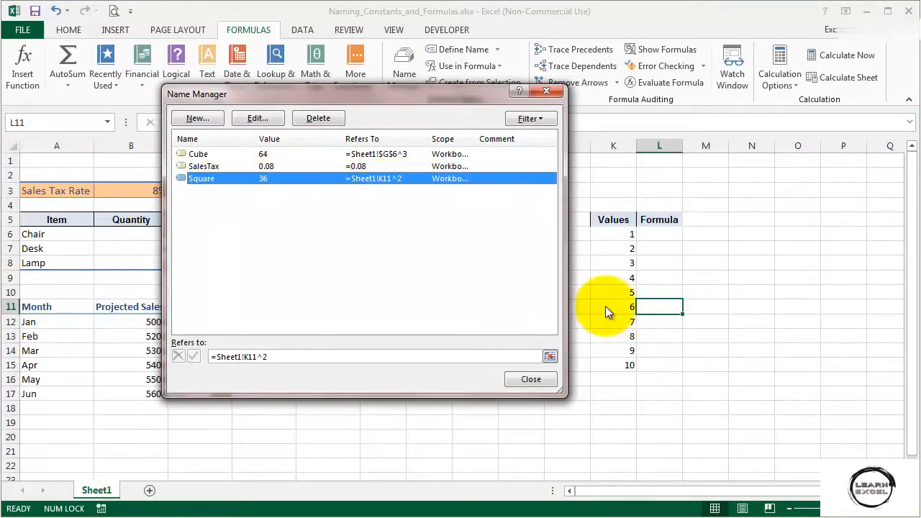
click(531, 380)
Enter the formula =10*Square in L6 and fill it down through L15
click(659, 235)
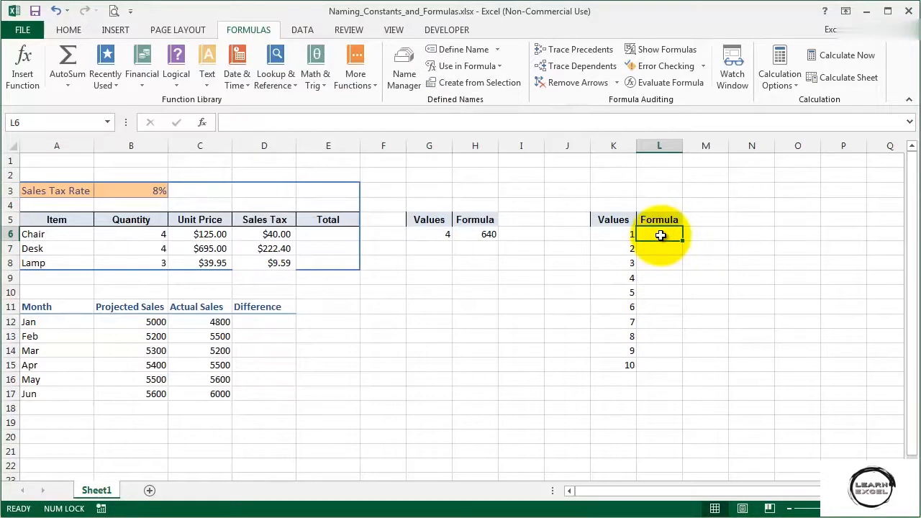
text(=10*)
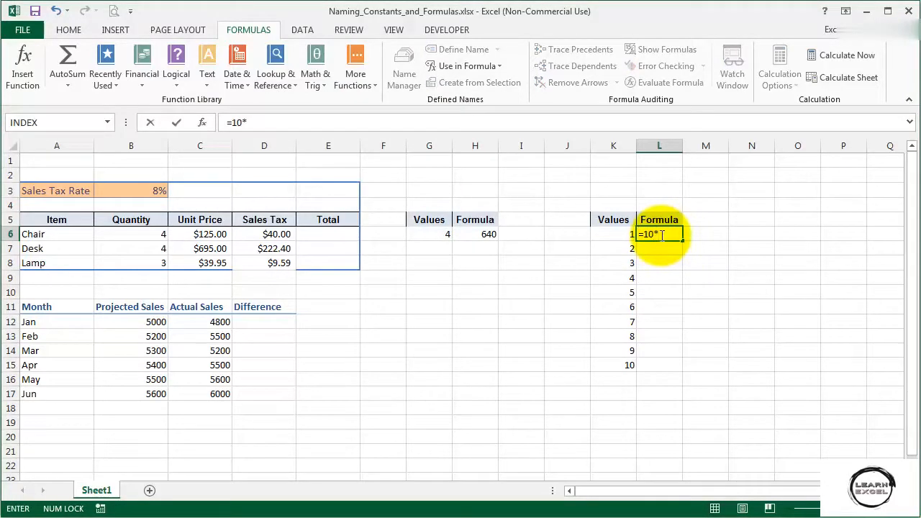
text(Sq)
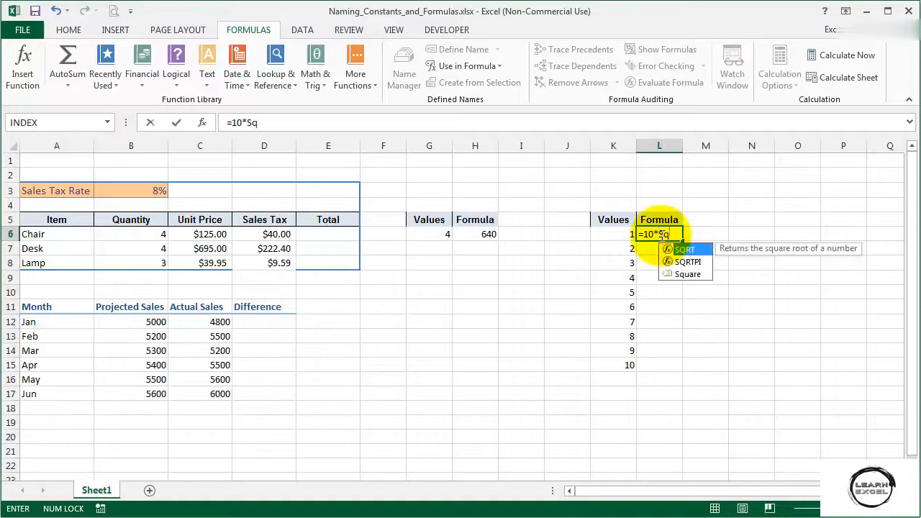
key(Down)
key(Down)
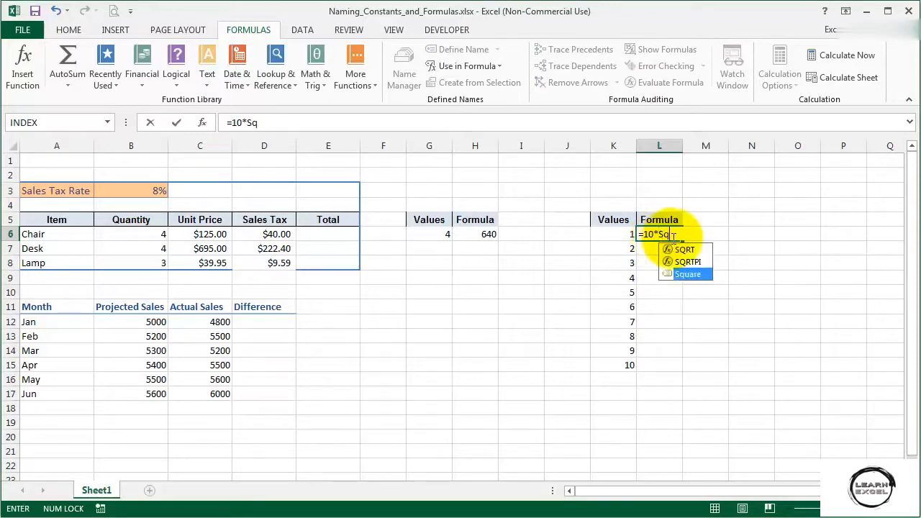
double_click(690, 273)
key(Return)
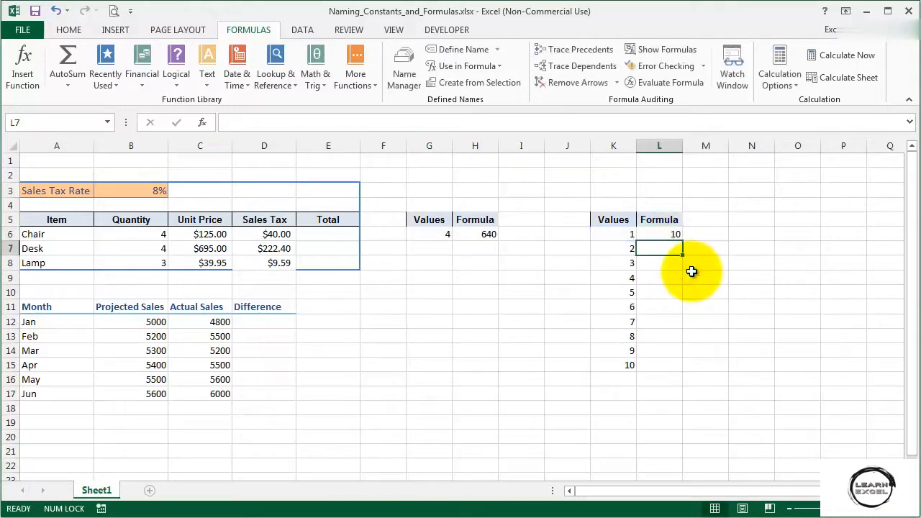
click(656, 235)
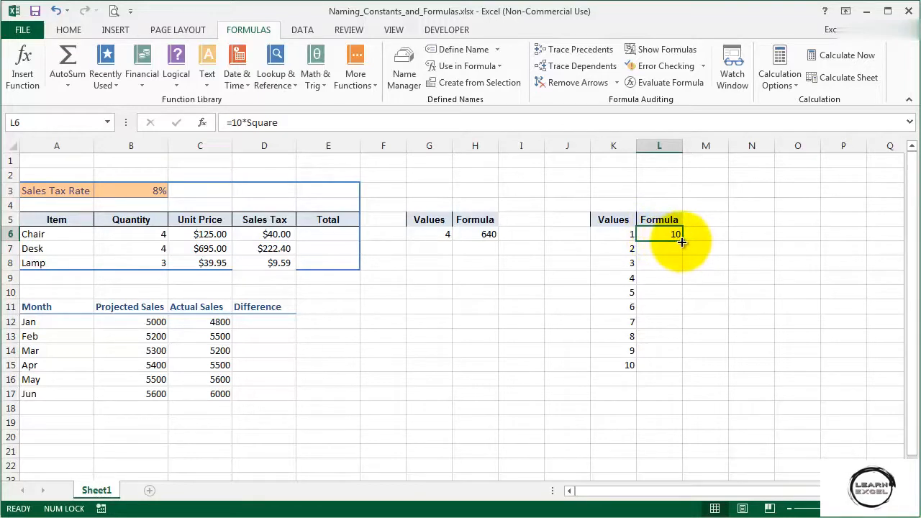
double_click(682, 242)
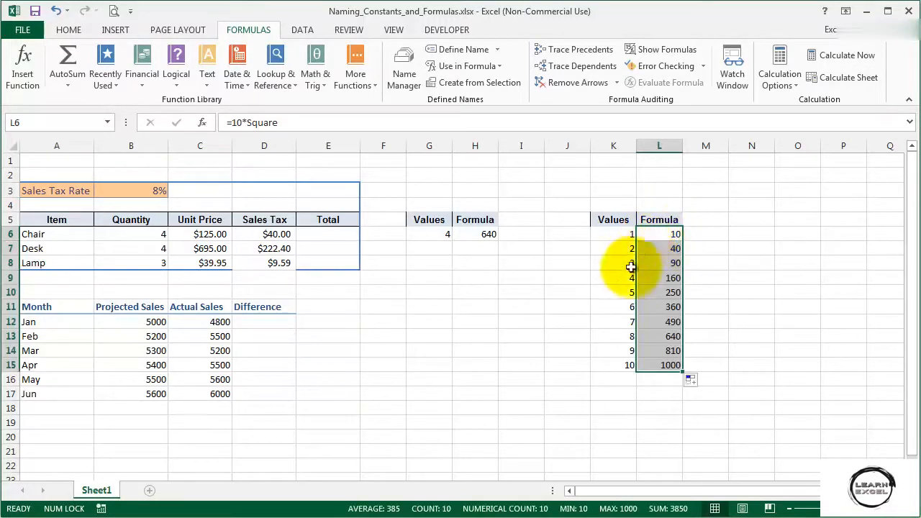
Enter the formula =C12-B12 in D12 to compute the January sales difference
click(263, 322)
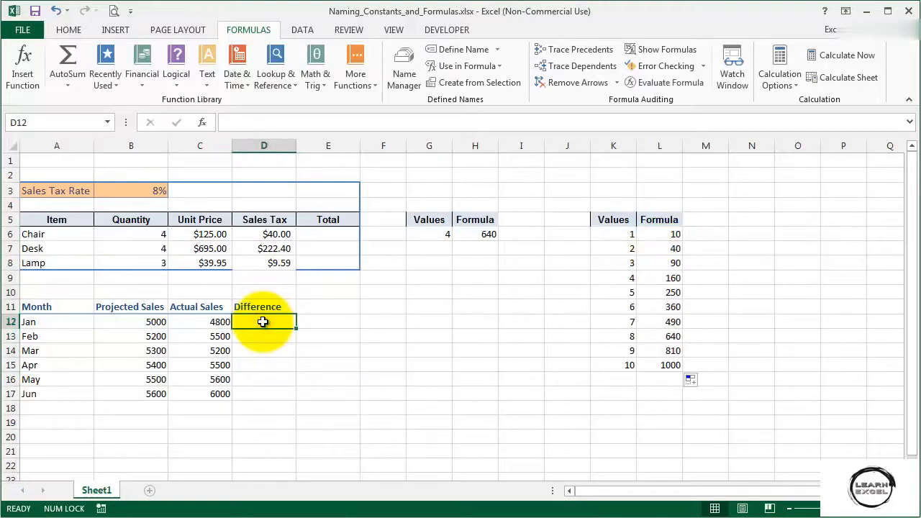
text(=)
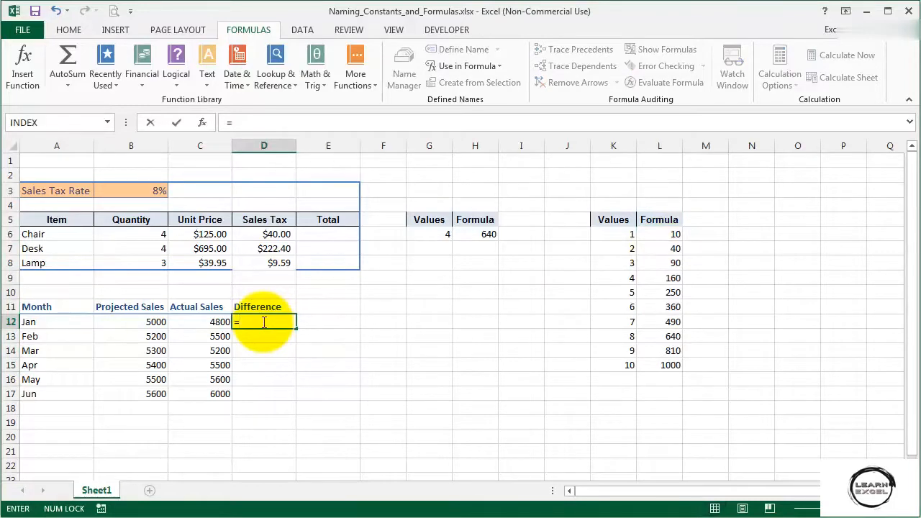
click(205, 321)
text(-)
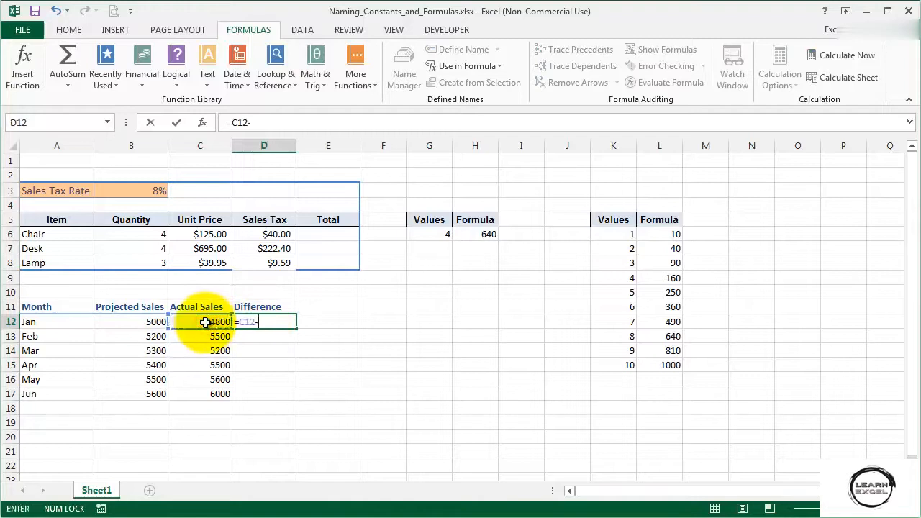
click(132, 323)
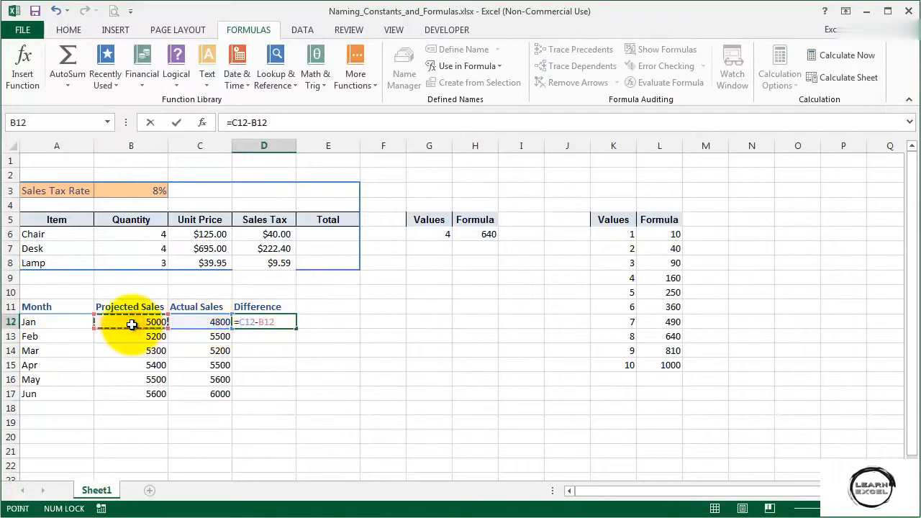
key(Return)
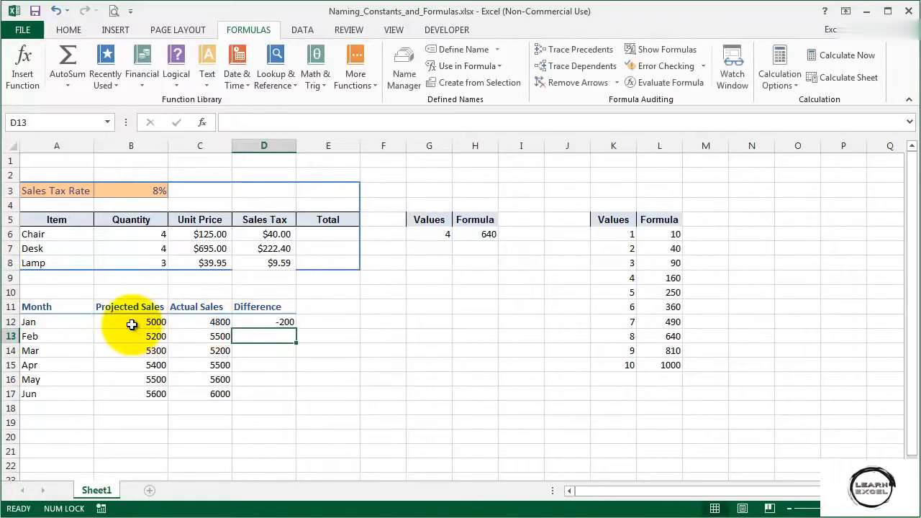
Name cell C12 Actual_One
click(258, 321)
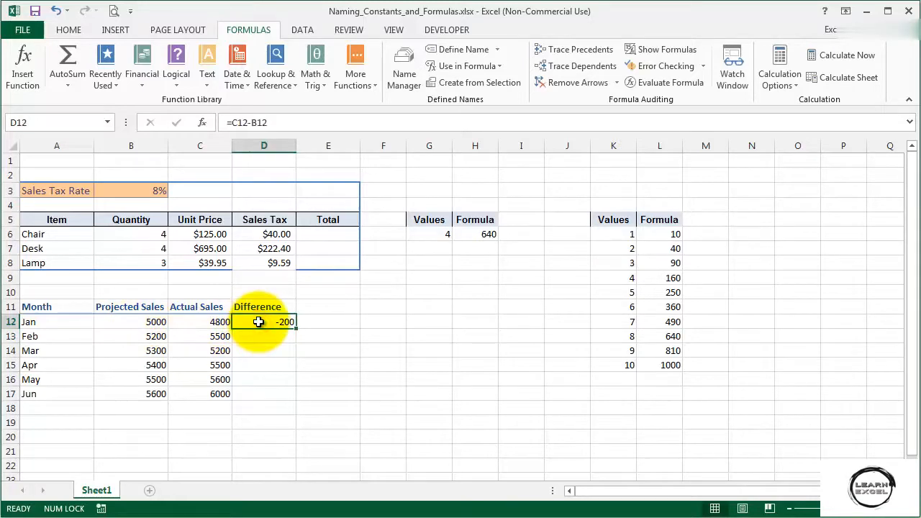
click(194, 323)
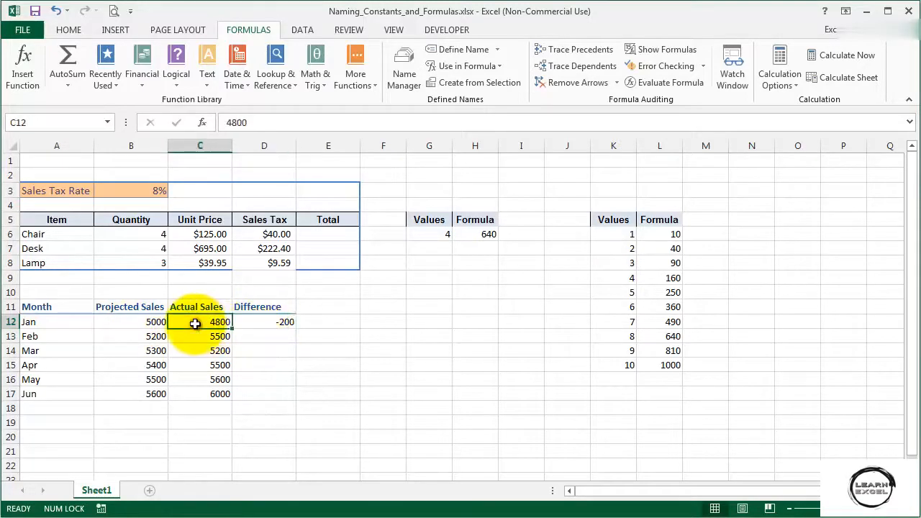
click(80, 123)
text(Actua)
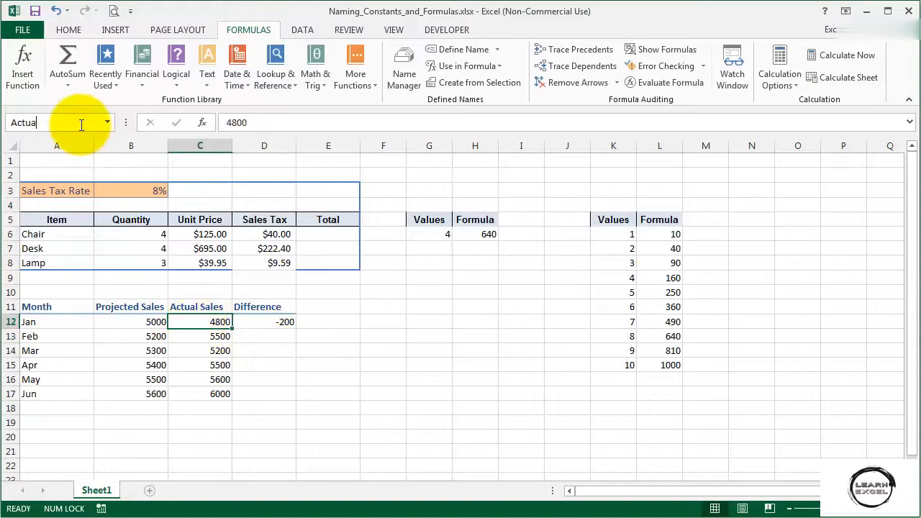
text(l_One)
key(Return)
Name cell B12 Projected_One
click(118, 321)
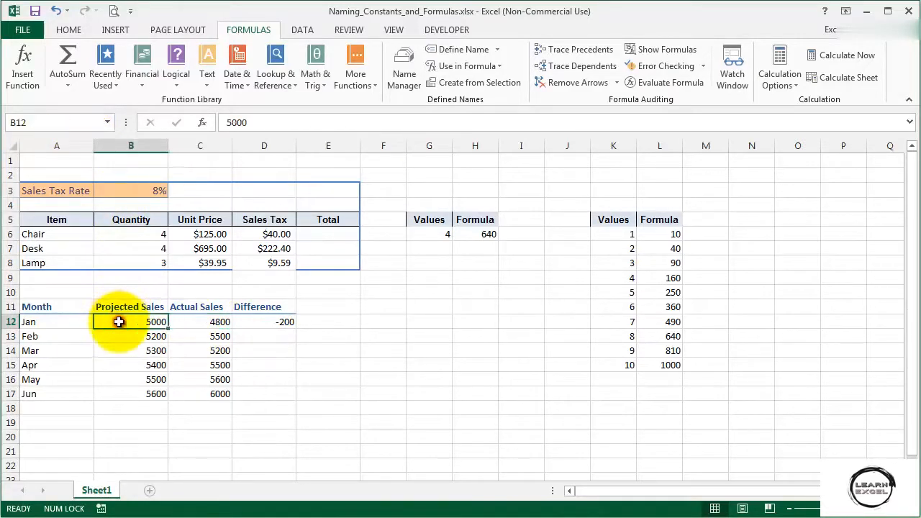
click(86, 127)
text(cted_One)
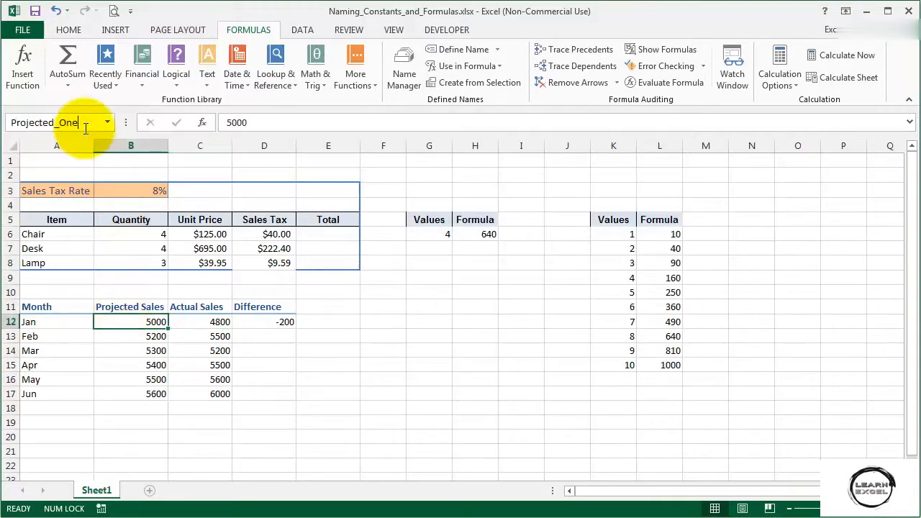
key(Return)
Apply the names Actual_One and Projected_One to the formula in D12 and view the rewritten formula
click(263, 320)
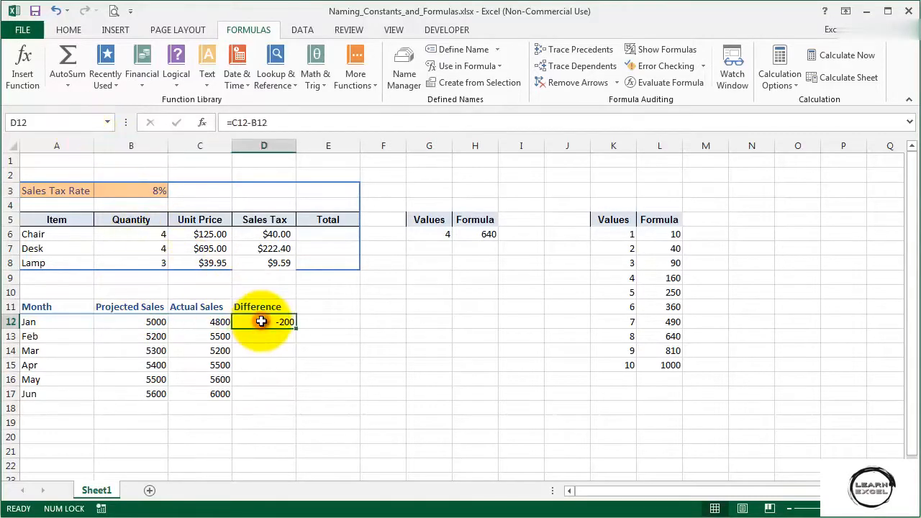
click(318, 123)
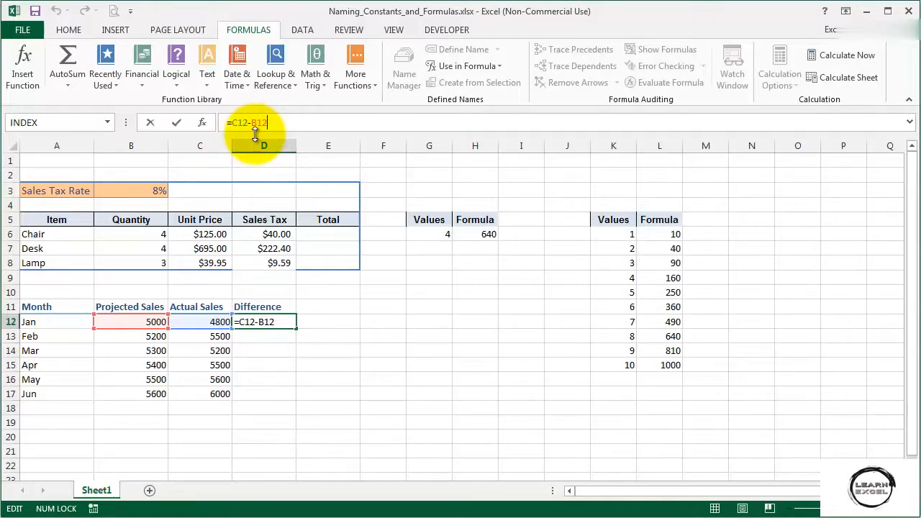
key(ctrl+Return)
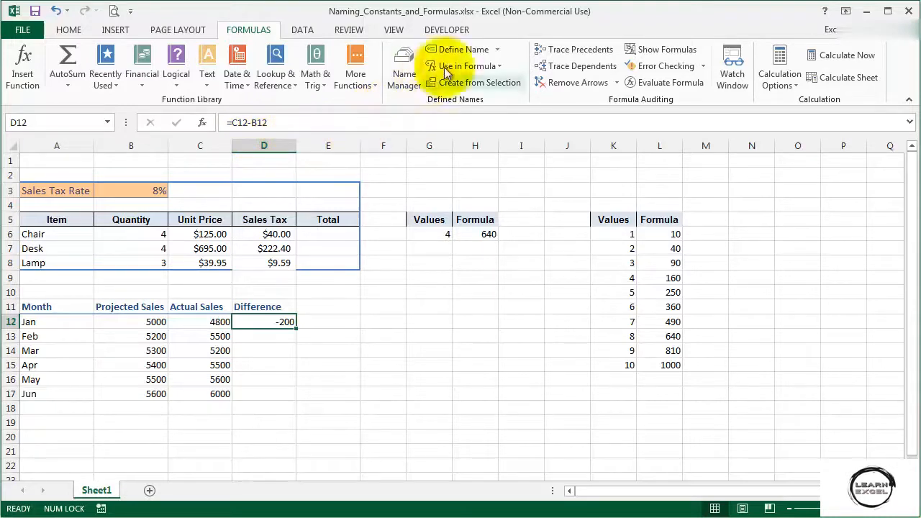
click(495, 49)
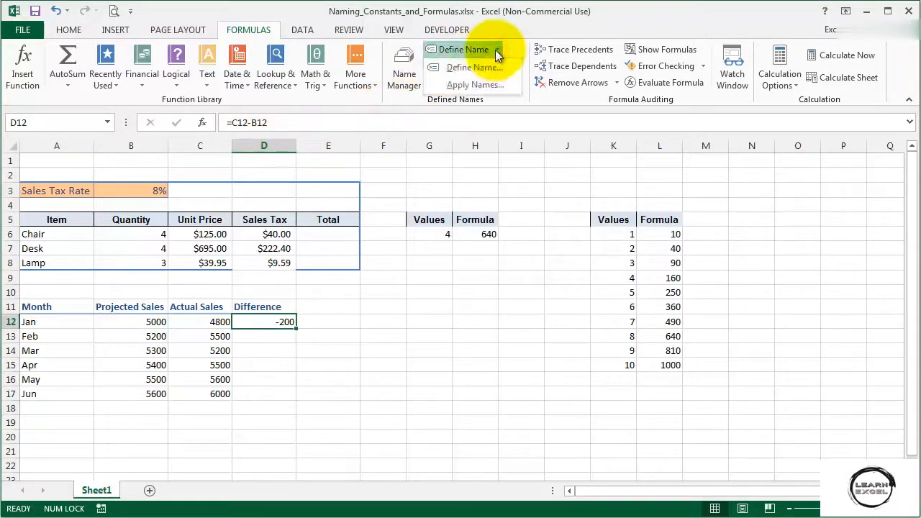
click(484, 85)
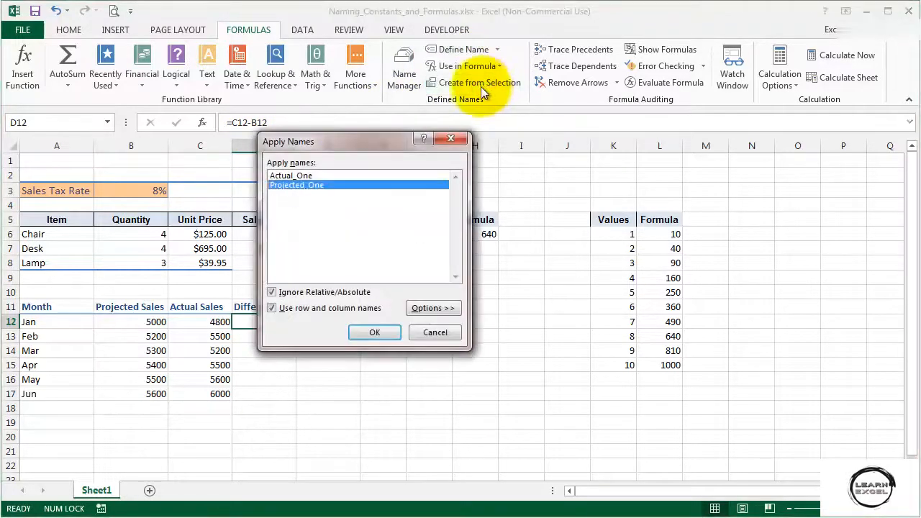
click(306, 175)
click(374, 333)
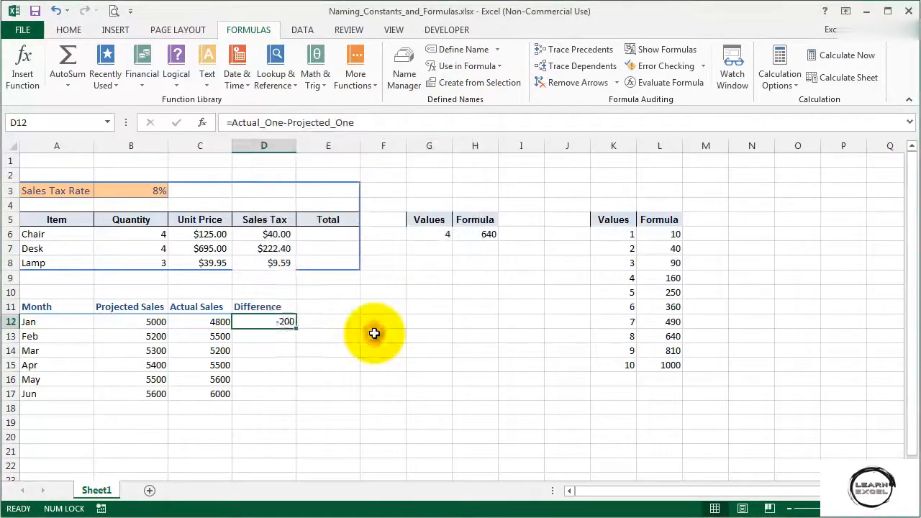
click(391, 122)
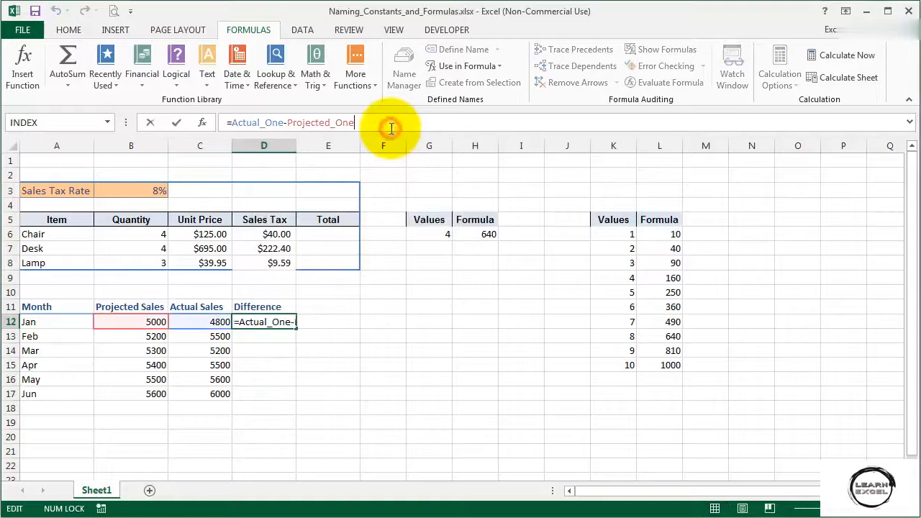